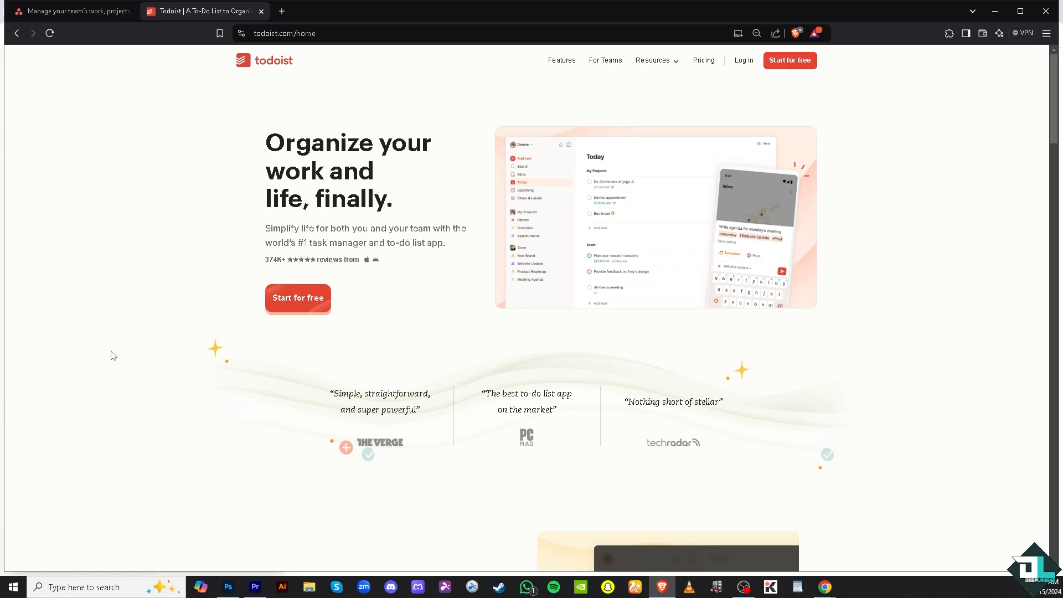
- Open Asana's pricing page and review the Personal, Starter and Advanced plans for individuals and small teams
{"action": "key", "text": "alt+Tab"}
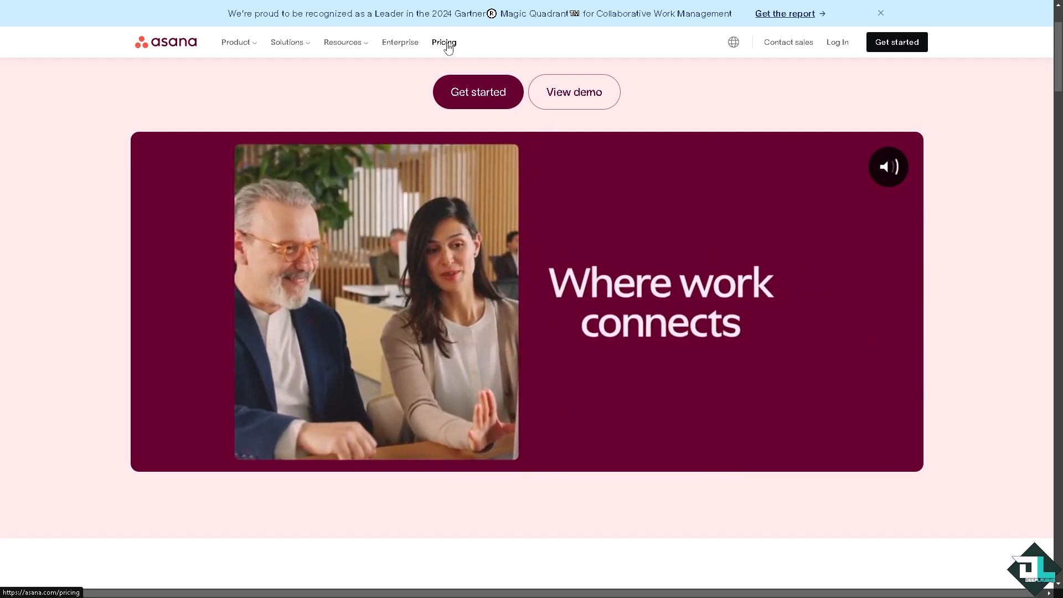
{"action": "left_click", "coordinate": [455, 46]}
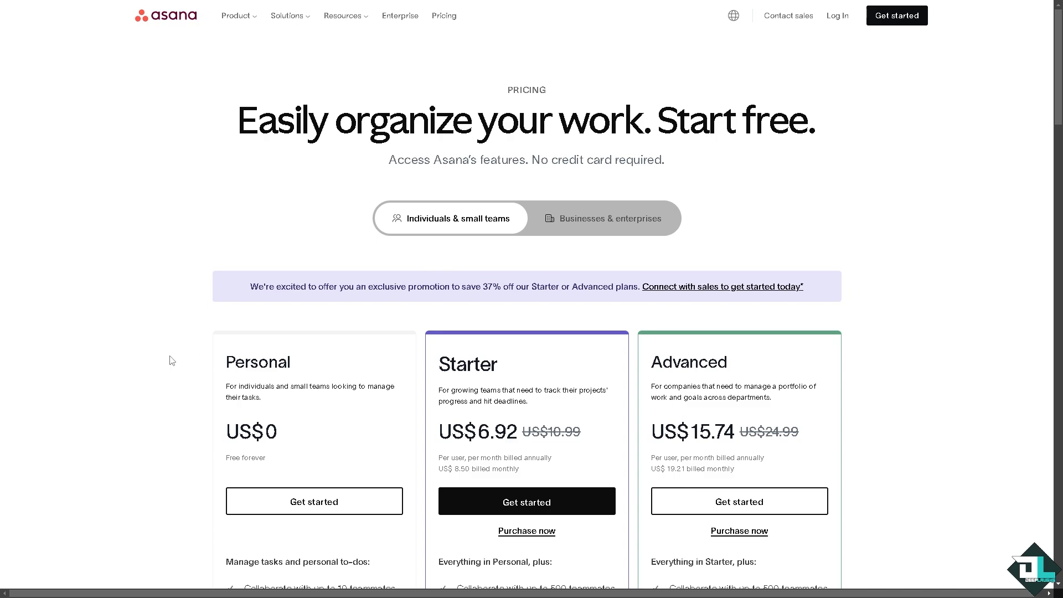
{"action": "scroll", "coordinate": [205, 365], "scroll_direction": "down", "scroll_amount": 2}
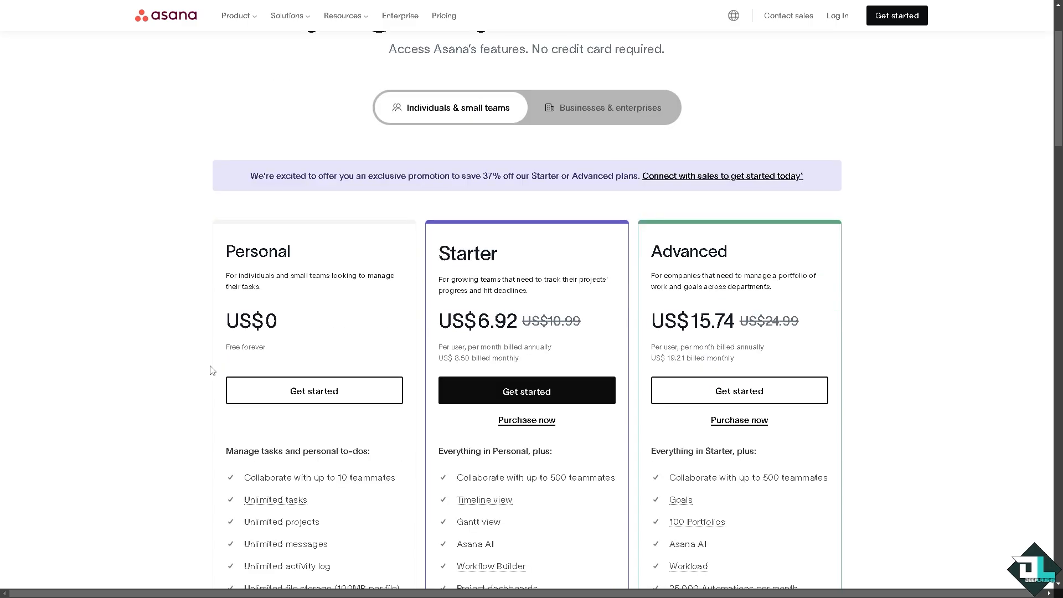
{"action": "scroll", "coordinate": [208, 421], "scroll_direction": "down", "scroll_amount": 2}
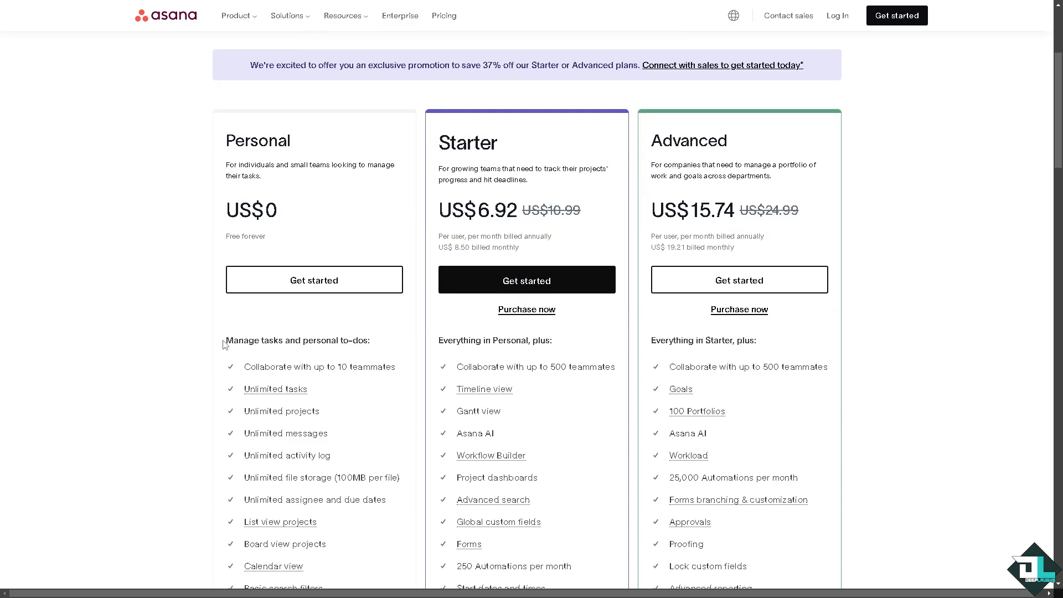
{"action": "left_click_drag", "start_coordinate": [224, 340], "coordinate": [298, 362]}
{"action": "left_click", "coordinate": [145, 309]}
{"action": "scroll", "coordinate": [582, 261], "scroll_direction": "up", "scroll_amount": 4}
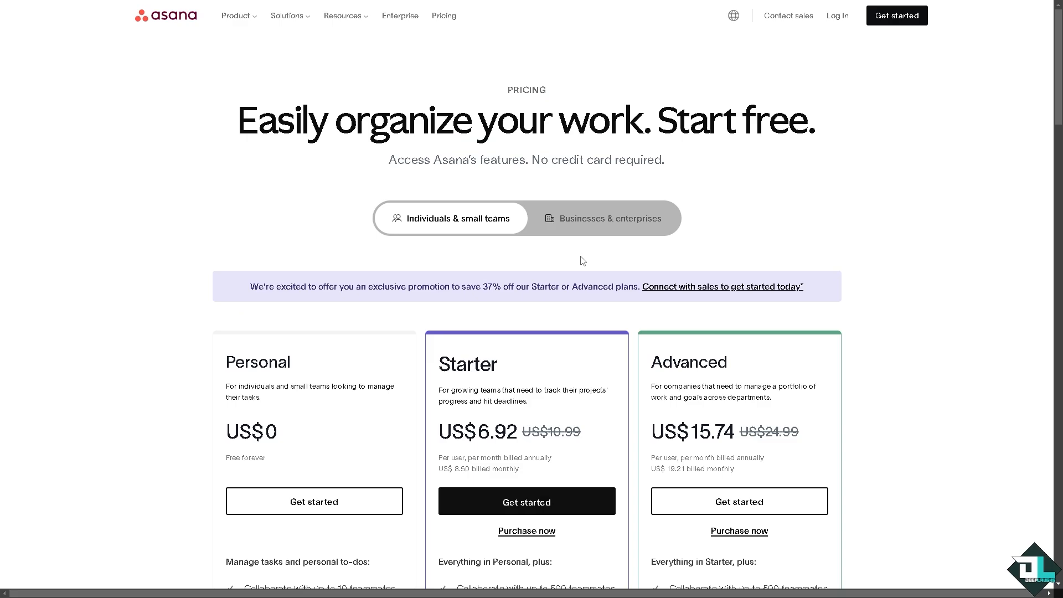
- Review Asana's Businesses & enterprises plans and return to the Individuals & small teams pricing
{"action": "left_click", "coordinate": [586, 236]}
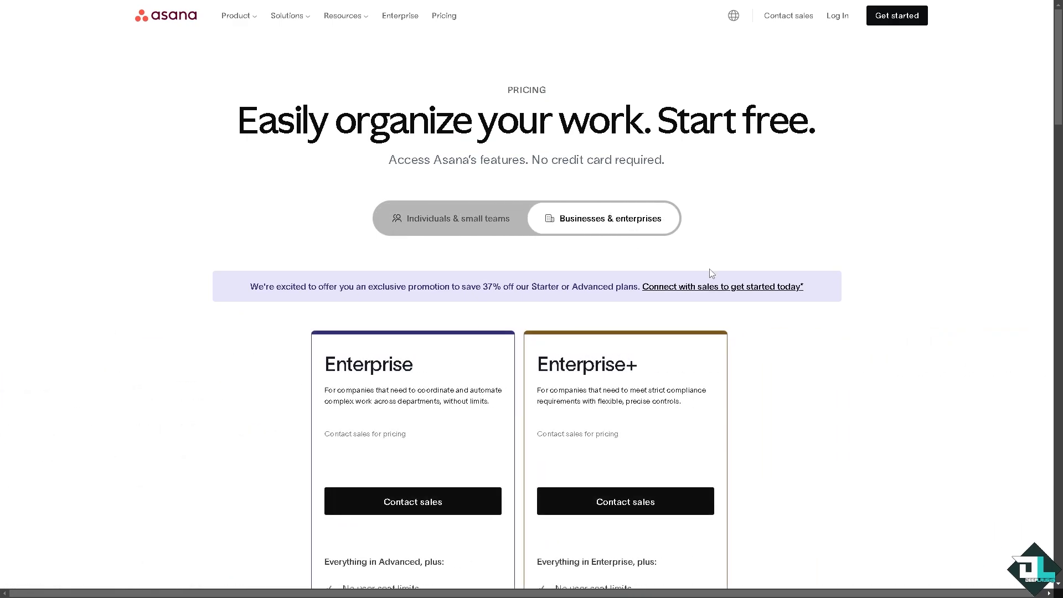
{"action": "scroll", "coordinate": [868, 358], "scroll_direction": "down", "scroll_amount": 2}
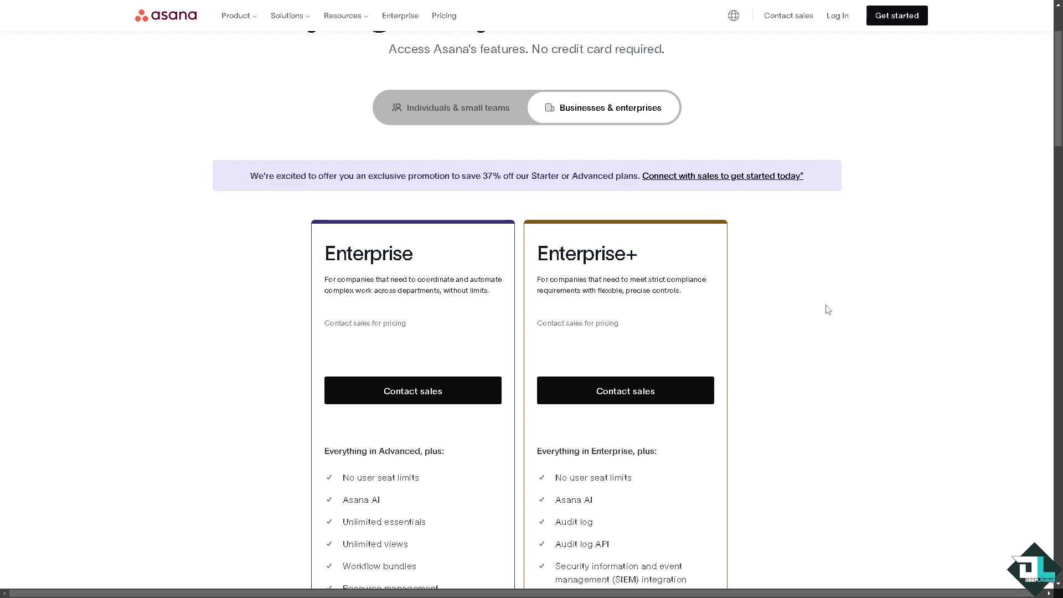
{"action": "left_click", "coordinate": [448, 112]}
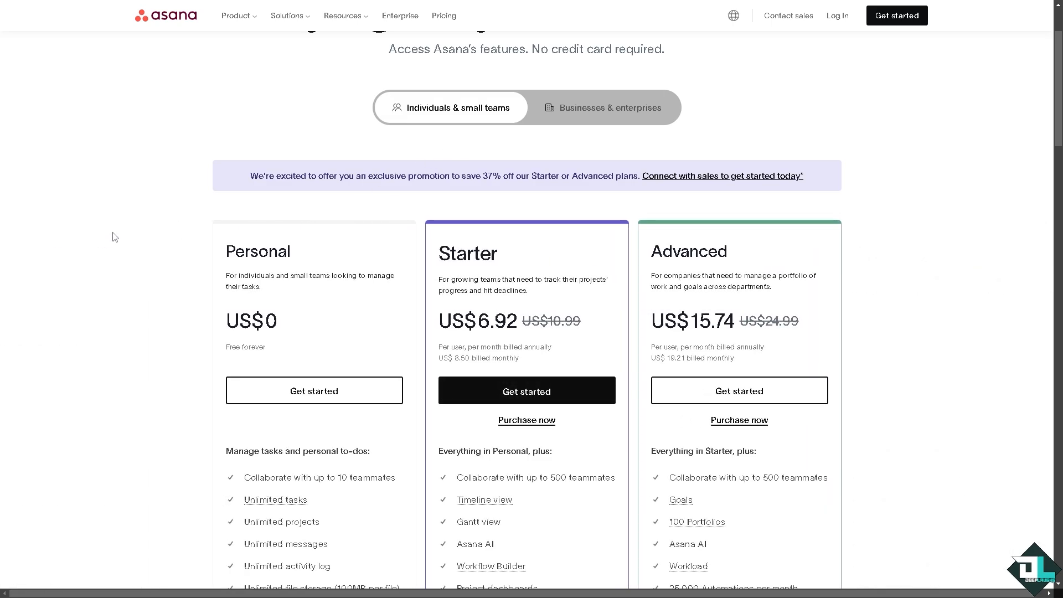
- Begin Asana sign-up from the pricing page and get started through the trial welcome email in Gmail
{"action": "left_click", "coordinate": [886, 22]}
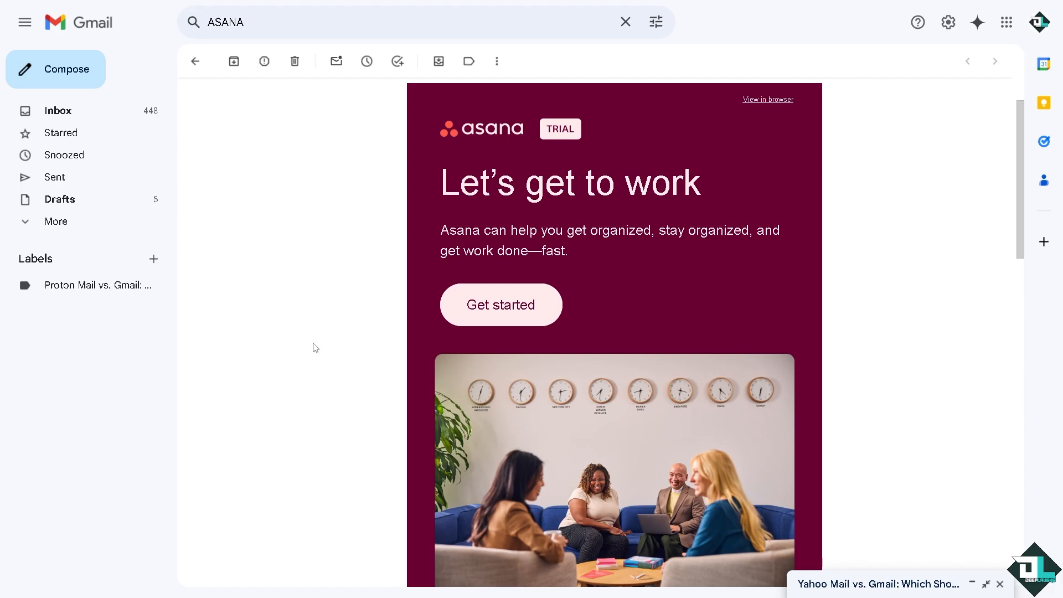
{"action": "left_click", "coordinate": [524, 307]}
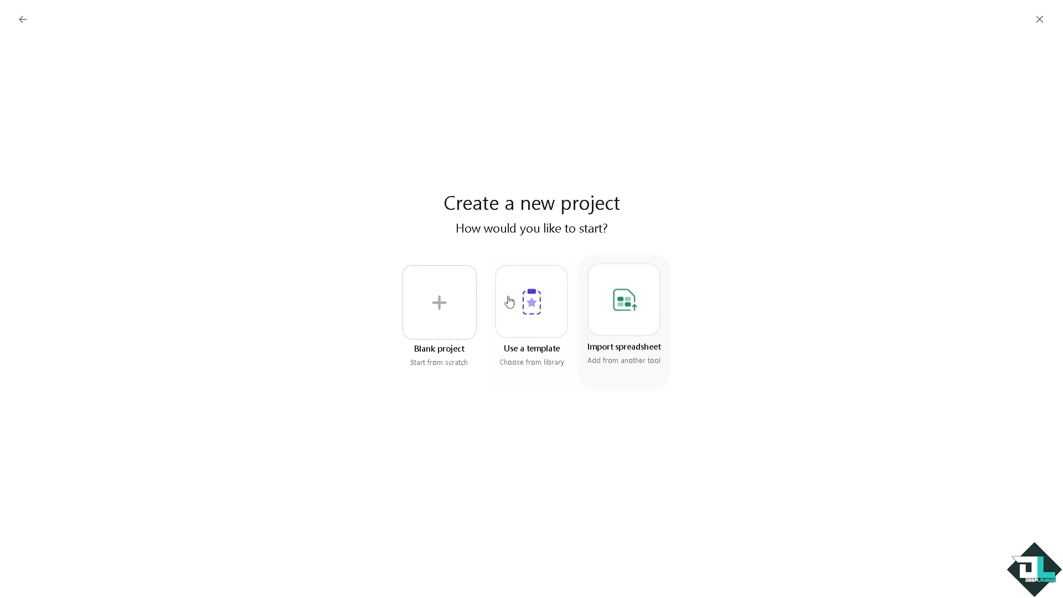
- Create a project from the Cross-Functional Project Plan template, named "Asana vs. Todoist: Which Task Management App Should You Choose?"
{"action": "left_click", "coordinate": [543, 303]}
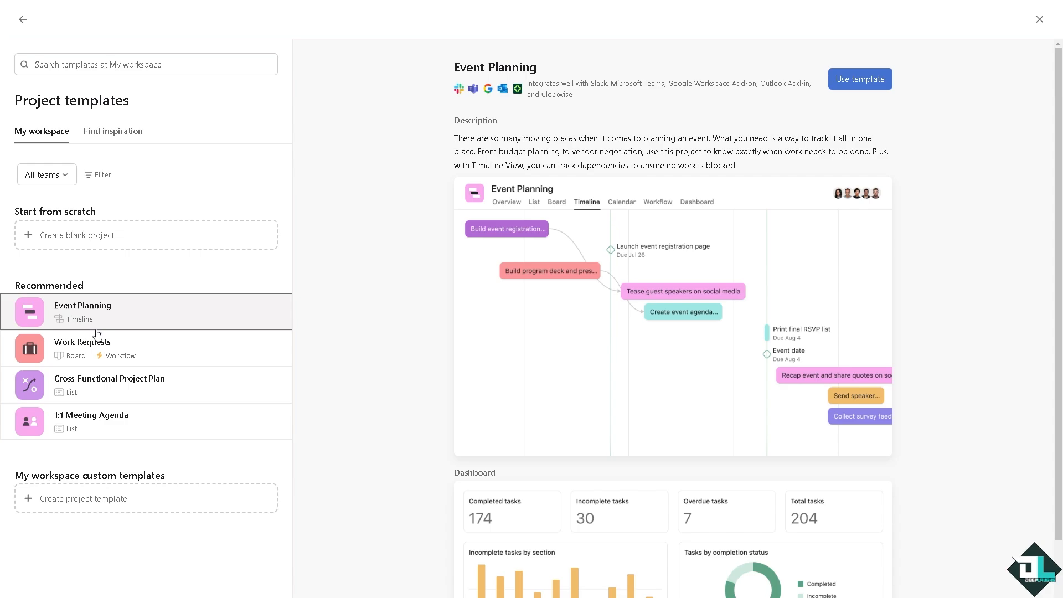
{"action": "left_click", "coordinate": [197, 388]}
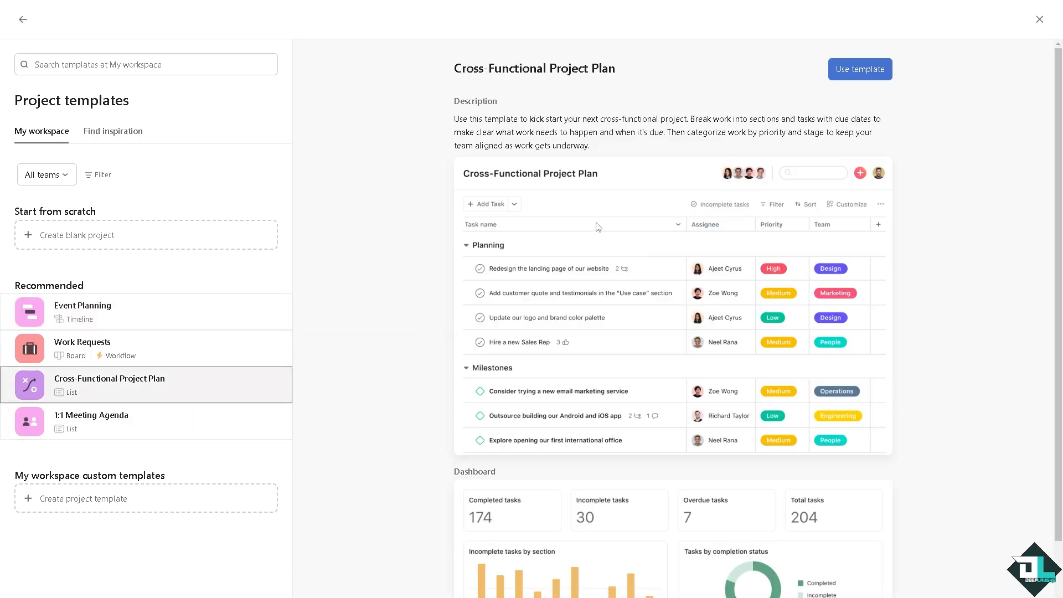
{"action": "left_click", "coordinate": [866, 72]}
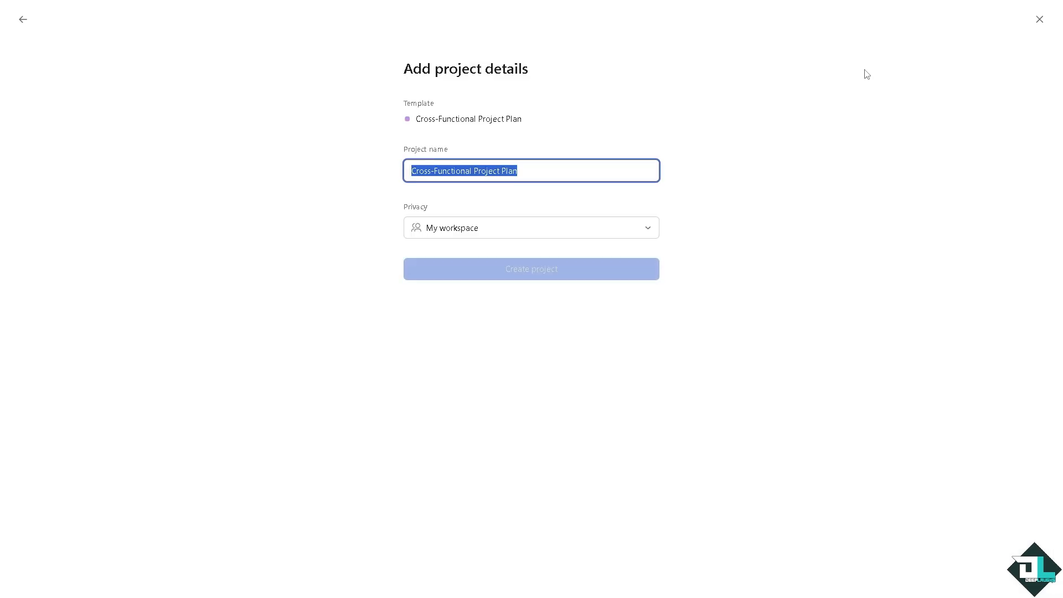
{"action": "type", "text": "Asana vs. Todoist: Which Task Management App Should You Choose?"}
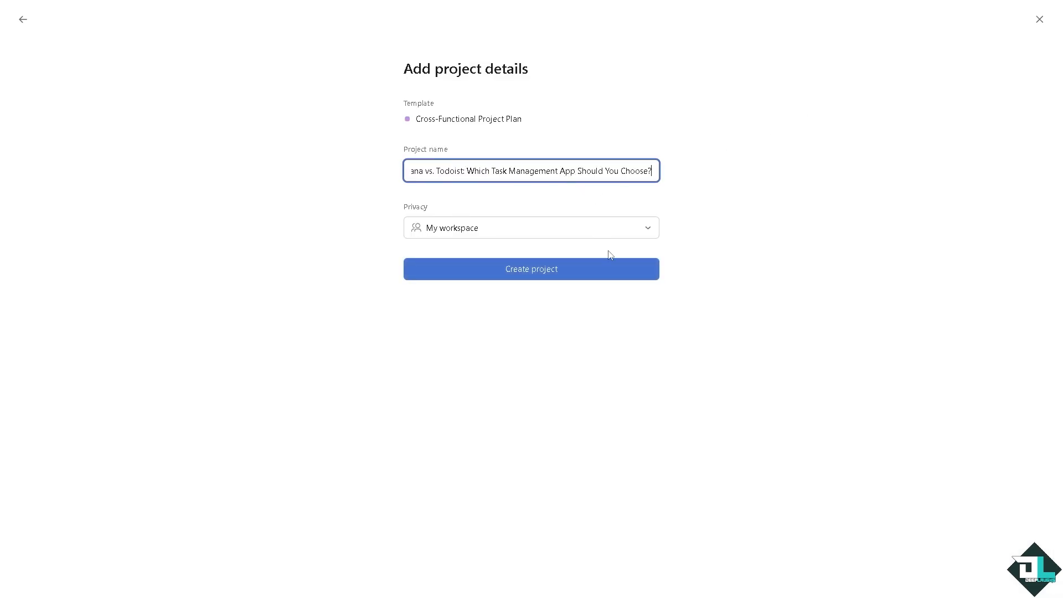
{"action": "left_click", "coordinate": [581, 275]}
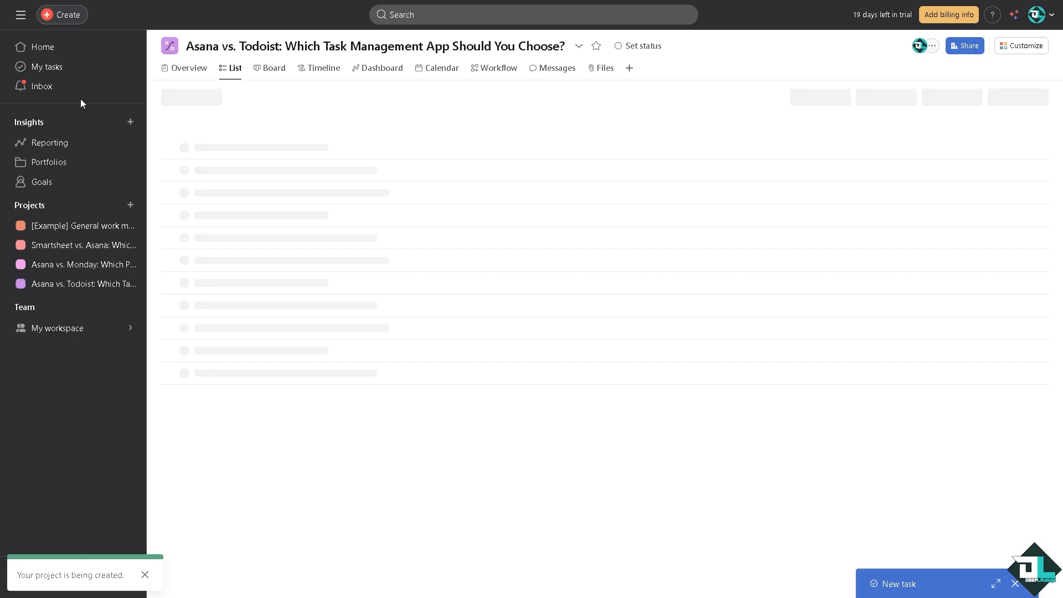
- Open a blank task form and add the task "Asana vs. Todoist: Which Task Management App Should You Choose?" to the Planning section
{"action": "left_click", "coordinate": [67, 16]}
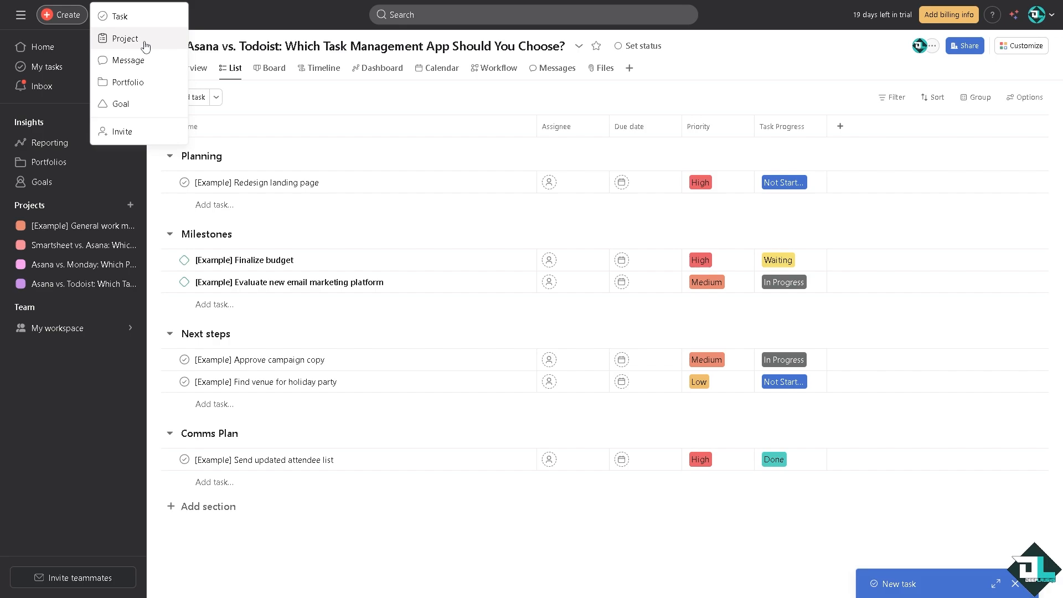
{"action": "left_click", "coordinate": [138, 17]}
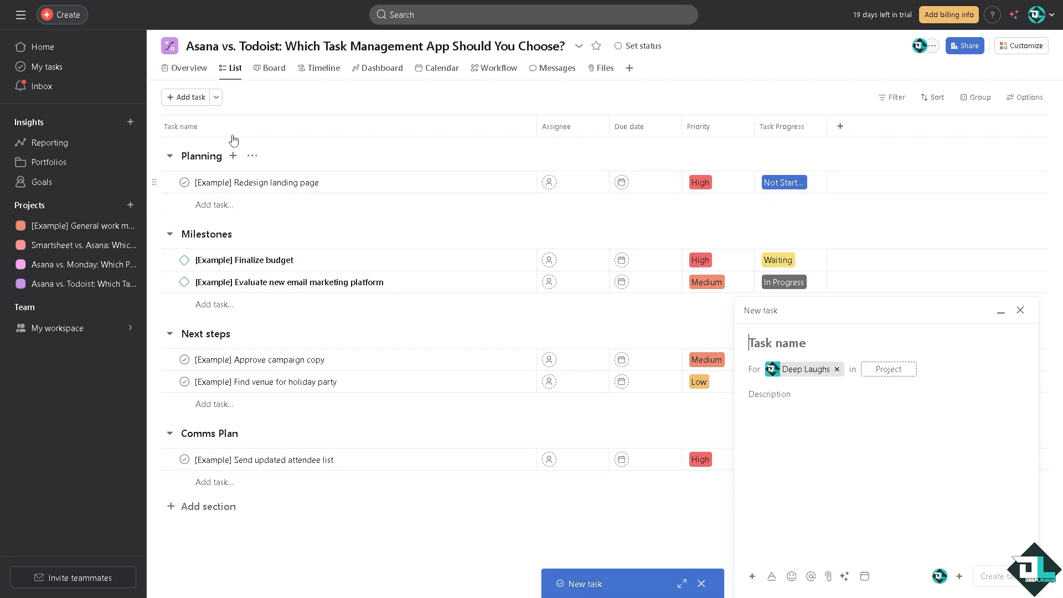
{"action": "left_click", "coordinate": [188, 97]}
{"action": "type", "text": "Asana vs. Todoist: Which Task Management App Should You Choose?"}
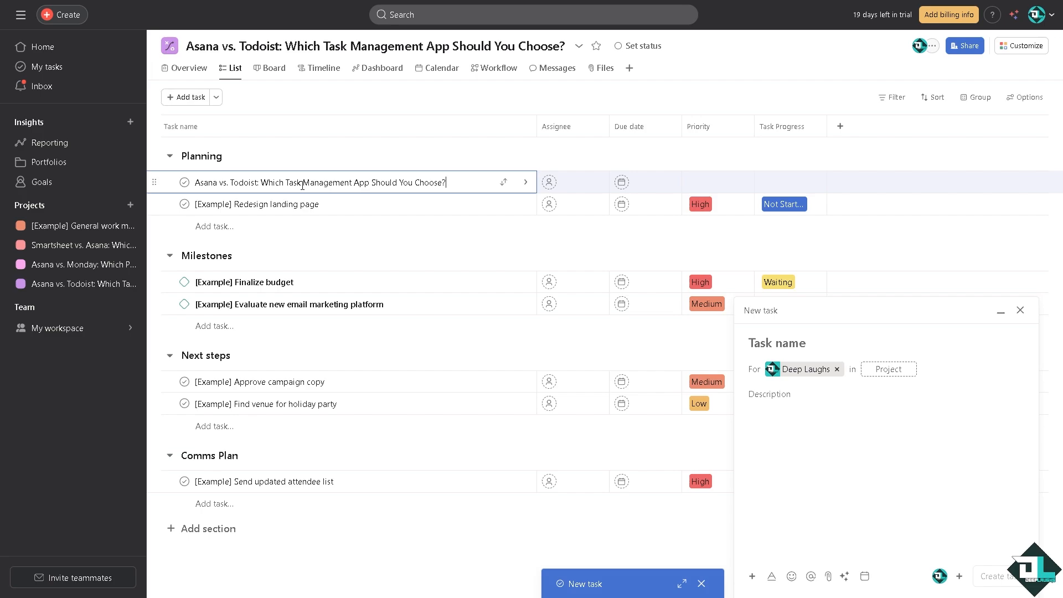
{"action": "left_click", "coordinate": [550, 188]}
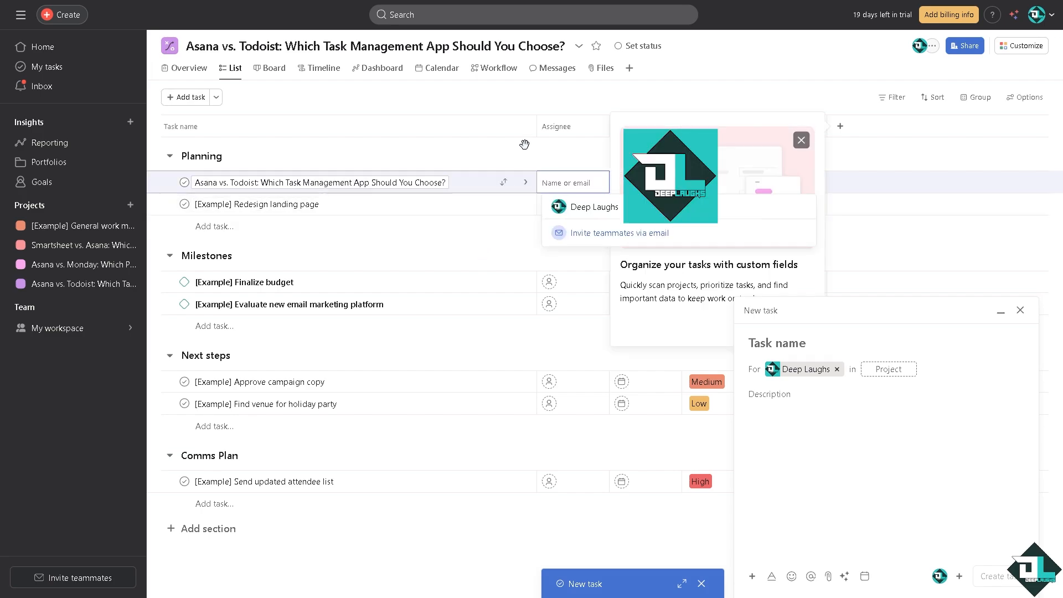
{"action": "left_click", "coordinate": [801, 139]}
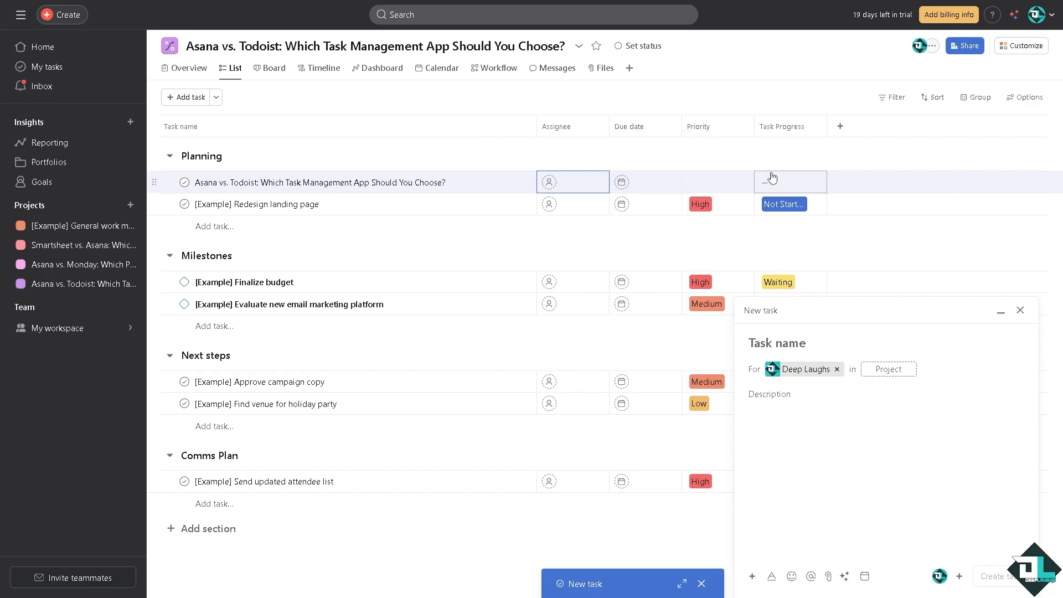
- View the project's customization options and its sharing settings
{"action": "left_click", "coordinate": [1018, 46]}
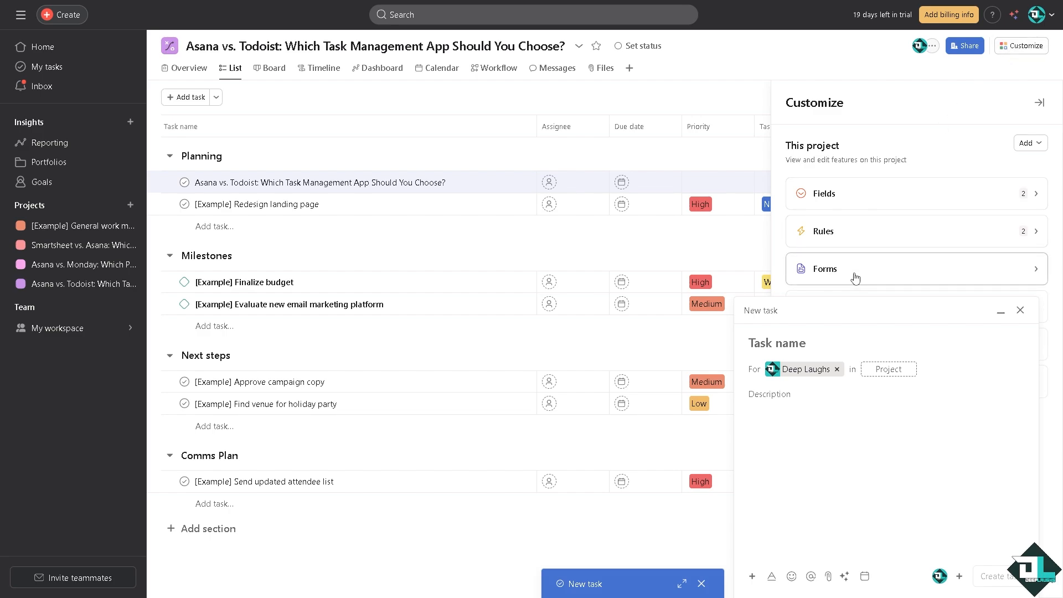
{"action": "key", "text": "Escape"}
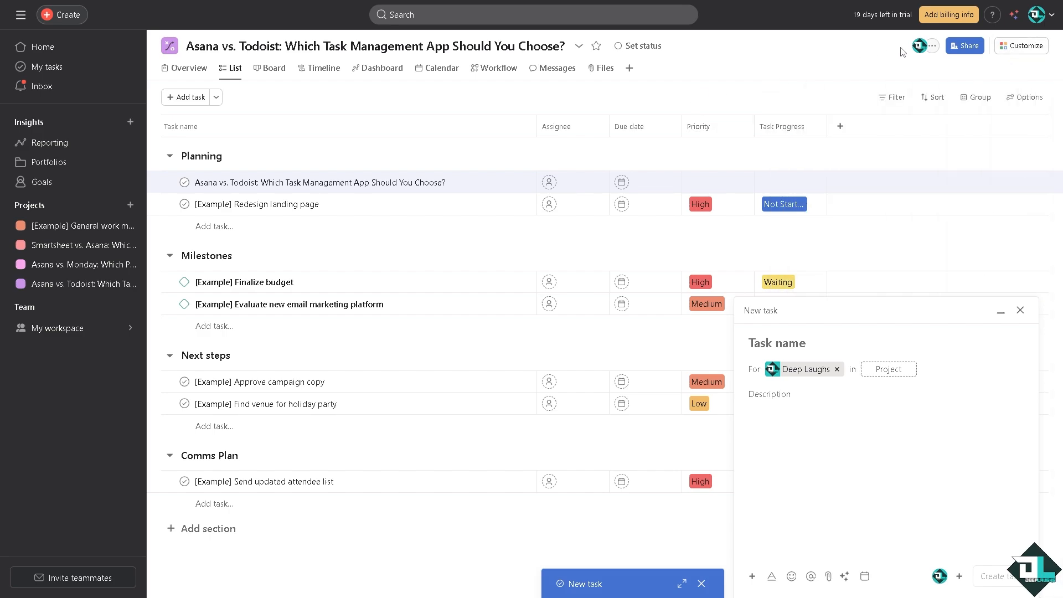
{"action": "left_click", "coordinate": [932, 47]}
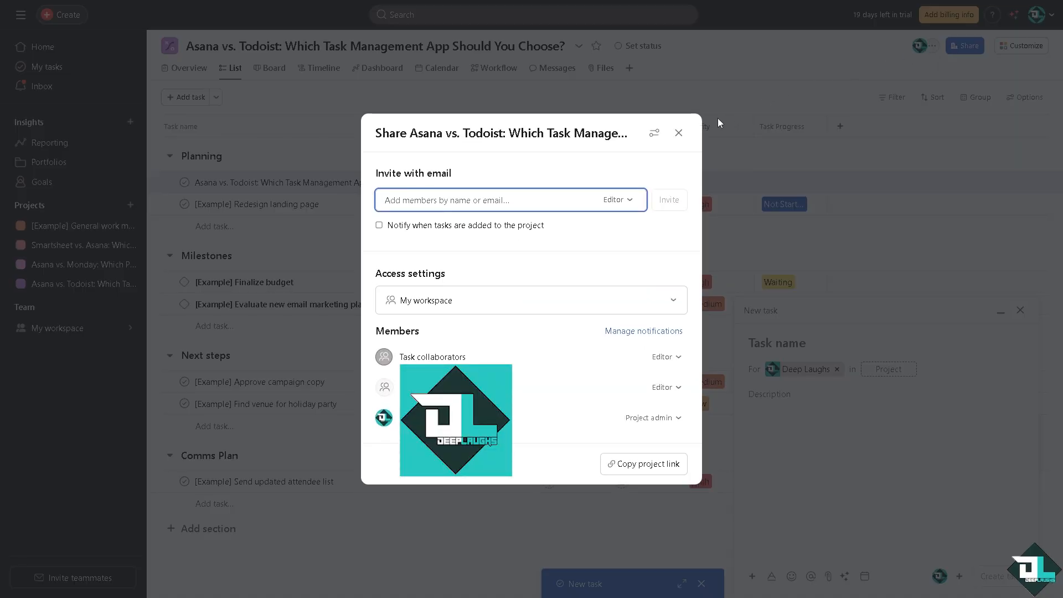
{"action": "left_click", "coordinate": [678, 133]}
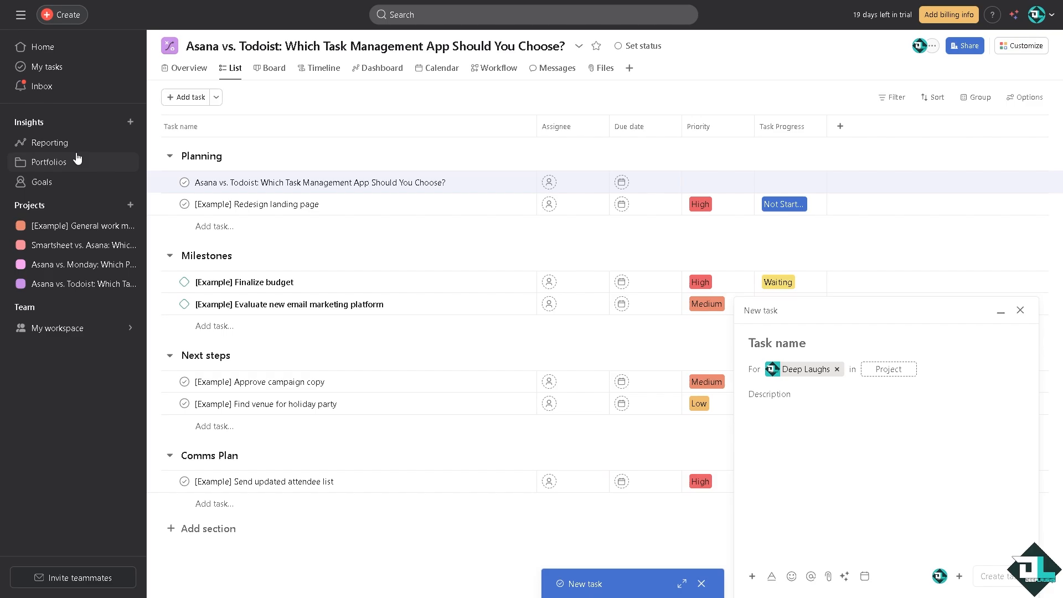
- Create a reporting dashboard that includes My company data and the Work health and progress charts
{"action": "left_click", "coordinate": [57, 146]}
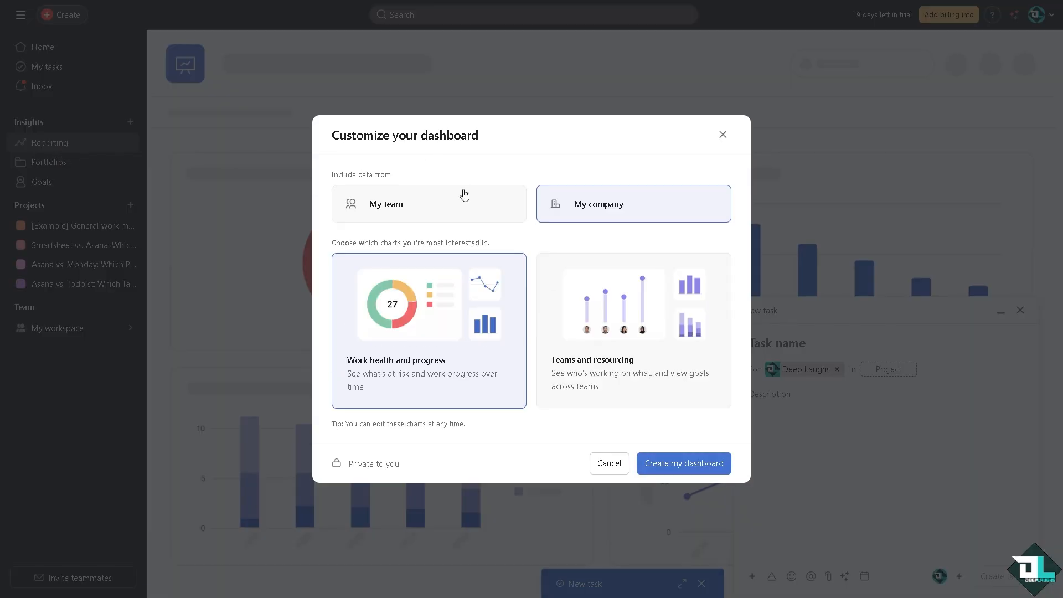
{"action": "left_click", "coordinate": [694, 468]}
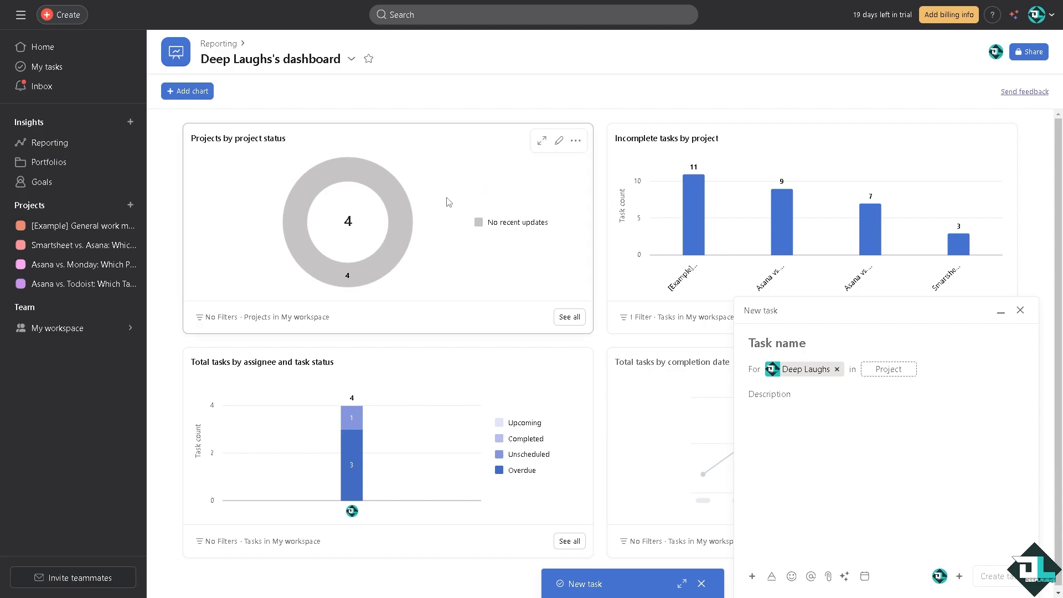
- View the file attachment sources for the blank new task and the dashboard's sharing settings
{"action": "left_click", "coordinate": [839, 459]}
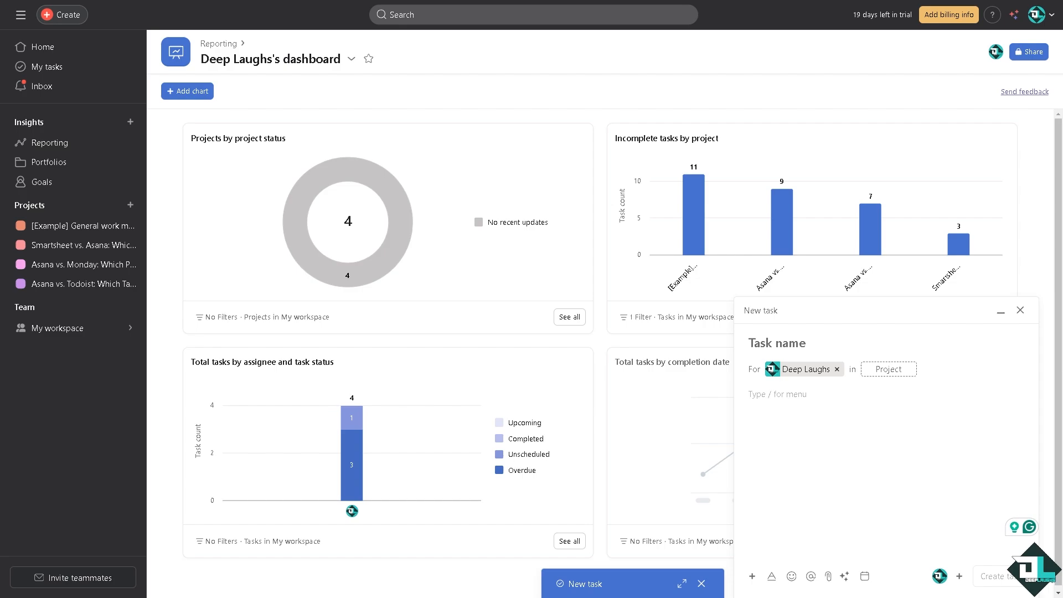
{"action": "left_click", "coordinate": [829, 577]}
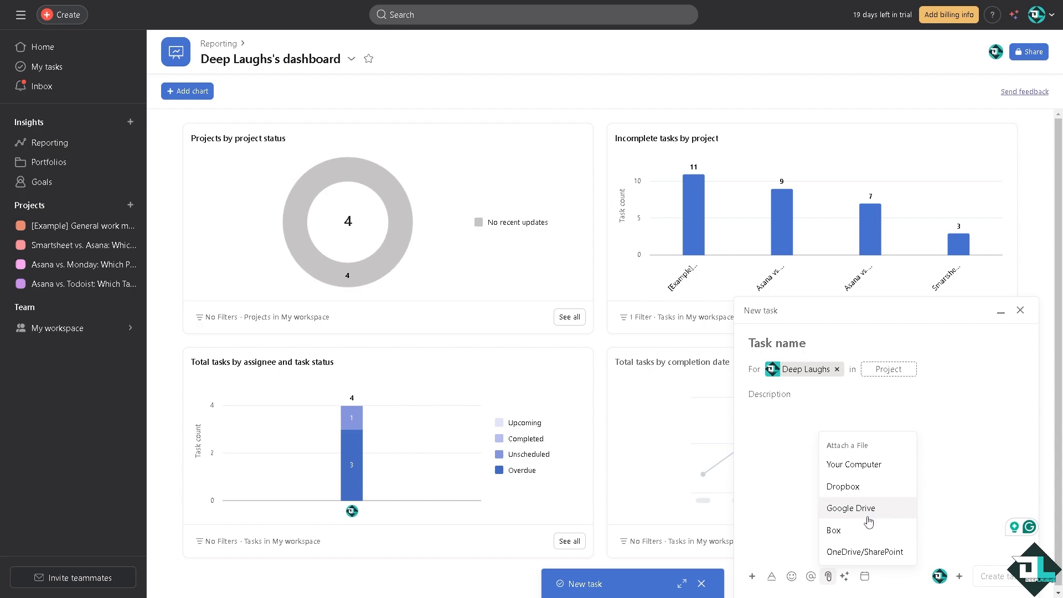
{"action": "left_click", "coordinate": [773, 468]}
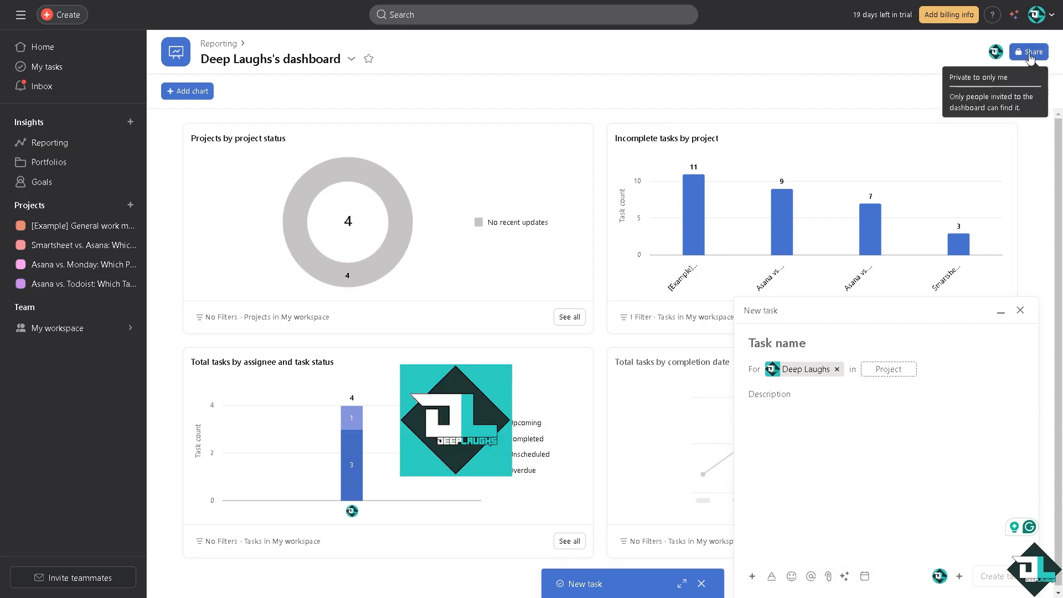
{"action": "left_click", "coordinate": [1030, 56]}
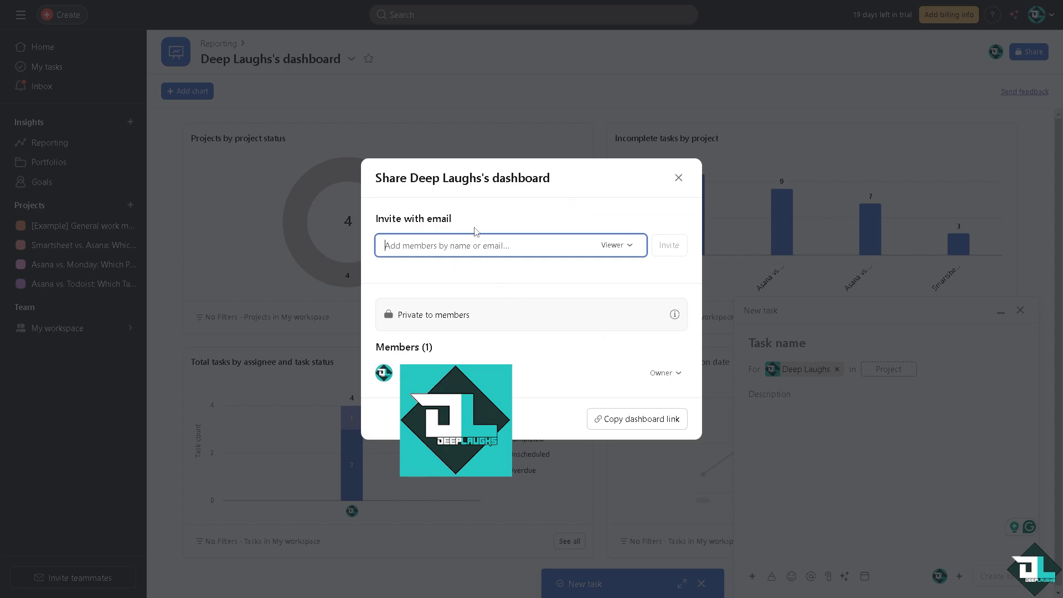
{"action": "left_click", "coordinate": [678, 177]}
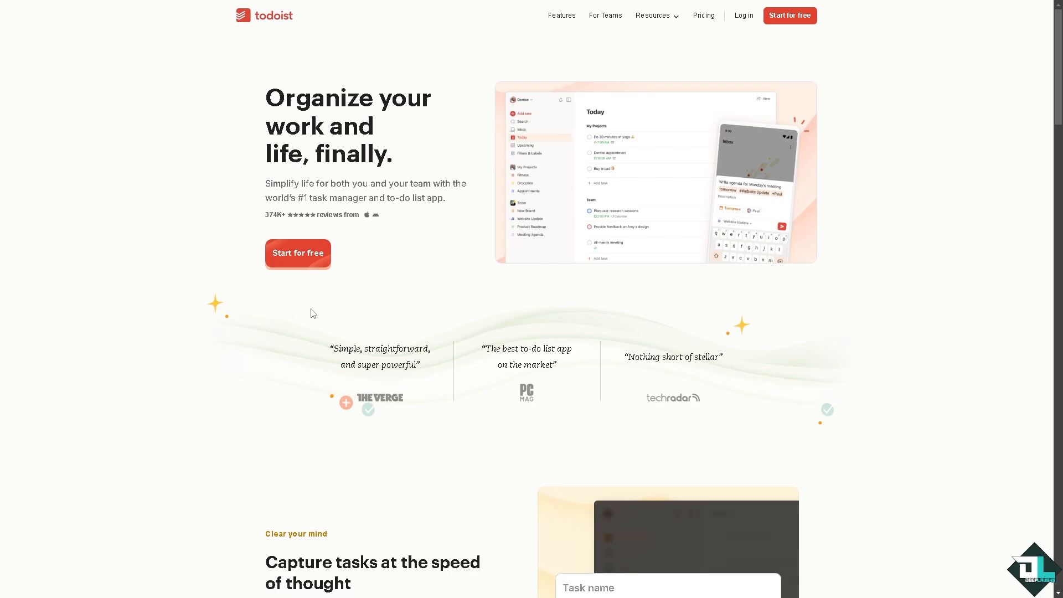
- Open Todoist's pricing page and review the Beginner, Pro and Business plans
{"action": "left_click", "coordinate": [703, 16]}
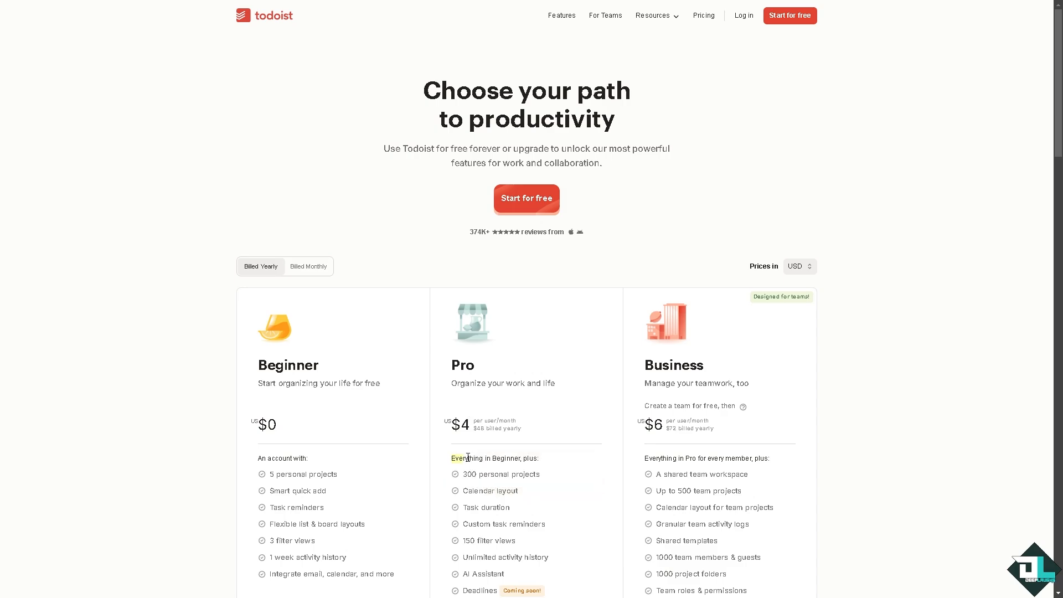
{"action": "mouse_move", "coordinate": [523, 506]}
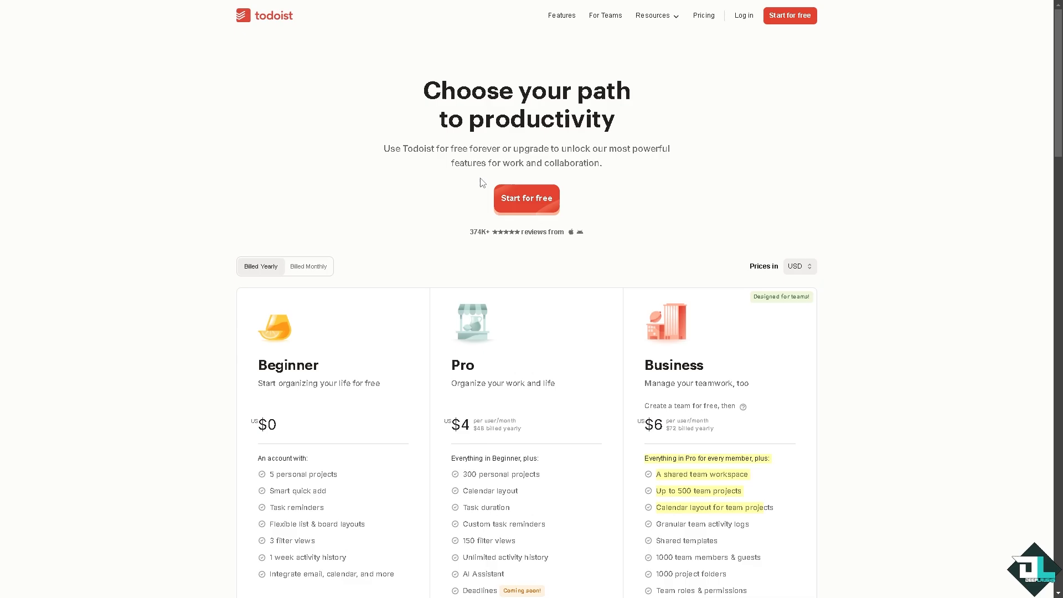
- Start Todoist's free sign-up, open Todoist from the welcome email in Gmail, and dismiss the Windows app offer
{"action": "left_click", "coordinate": [526, 205]}
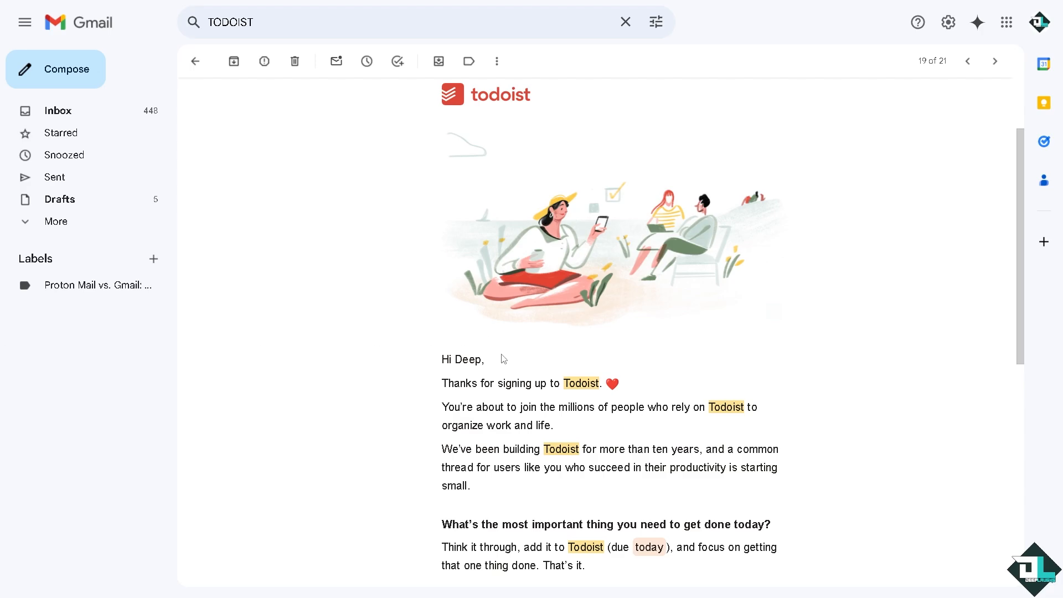
{"action": "scroll", "coordinate": [504, 359], "scroll_direction": "down", "scroll_amount": 1}
{"action": "scroll", "coordinate": [503, 359], "scroll_direction": "down", "scroll_amount": 3}
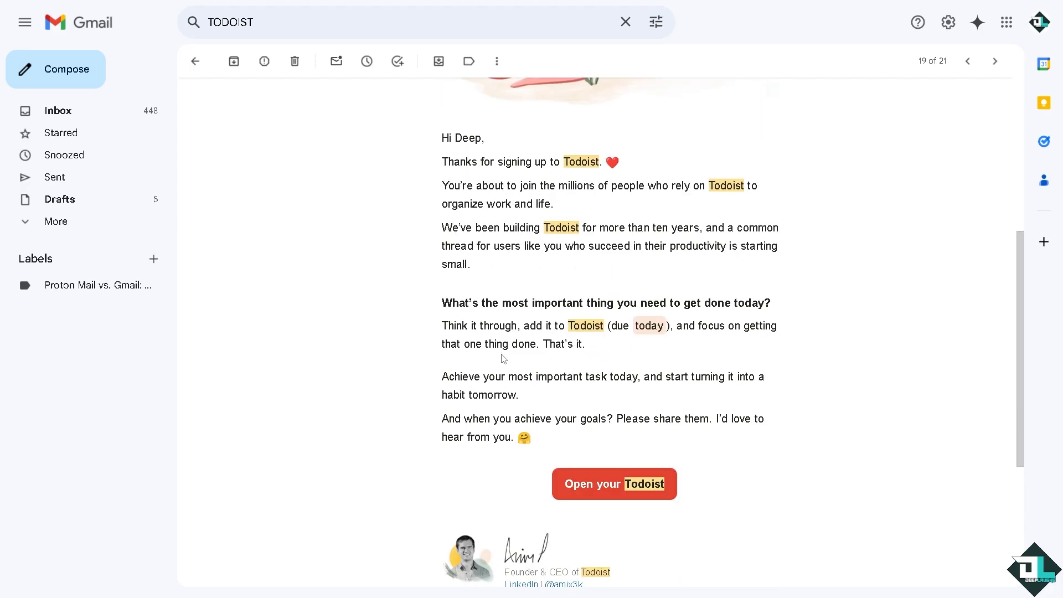
{"action": "left_click", "coordinate": [610, 487]}
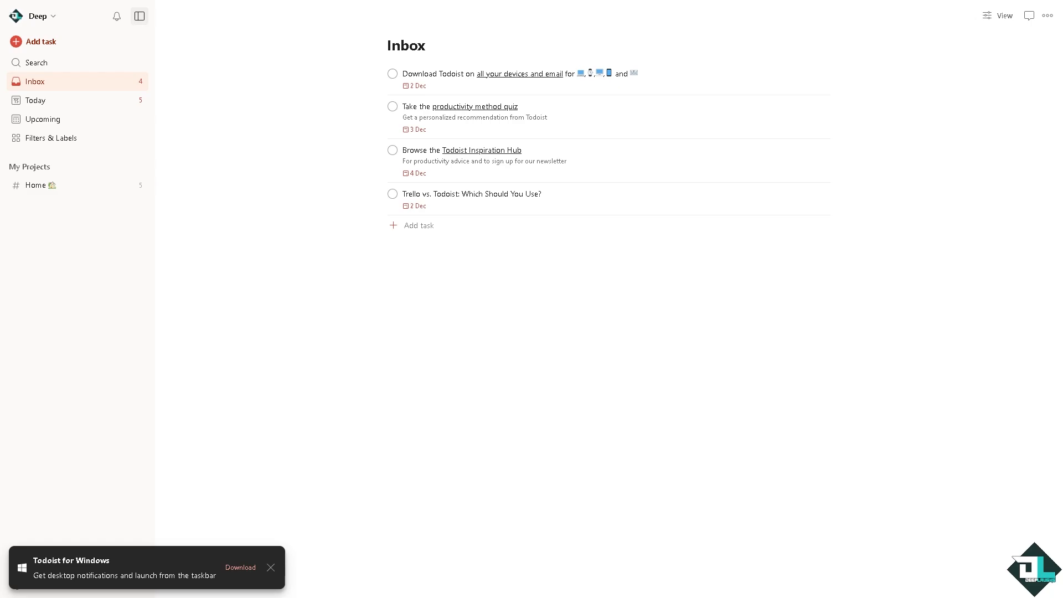
{"action": "left_click", "coordinate": [270, 568]}
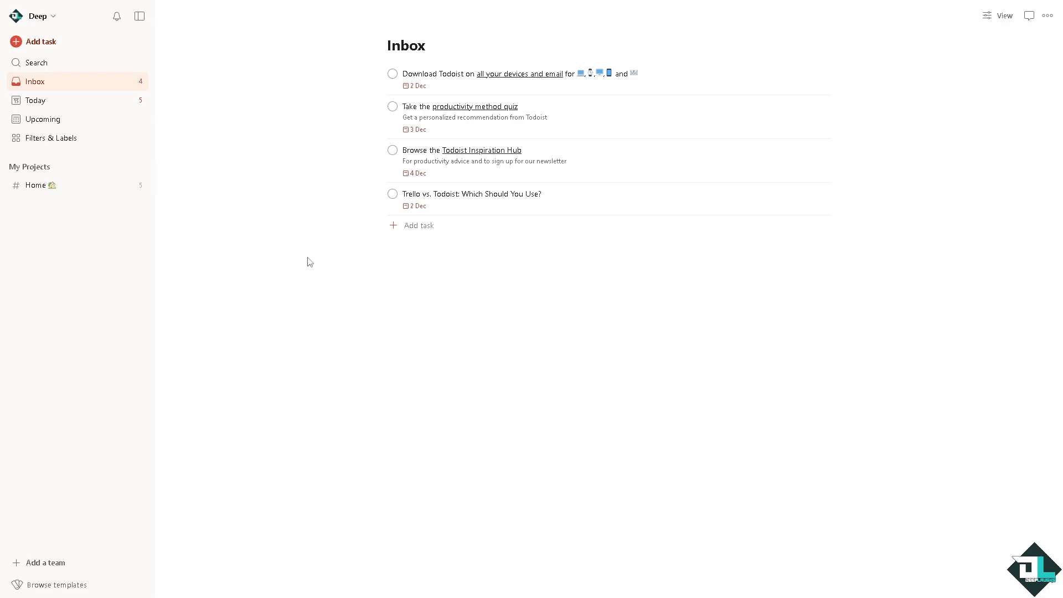
- Add an Inbox task titled "Asana vs. Todoist: Which Task Management App Should You Choose?" due 30 Dec with Priority 1
{"action": "left_click", "coordinate": [43, 49]}
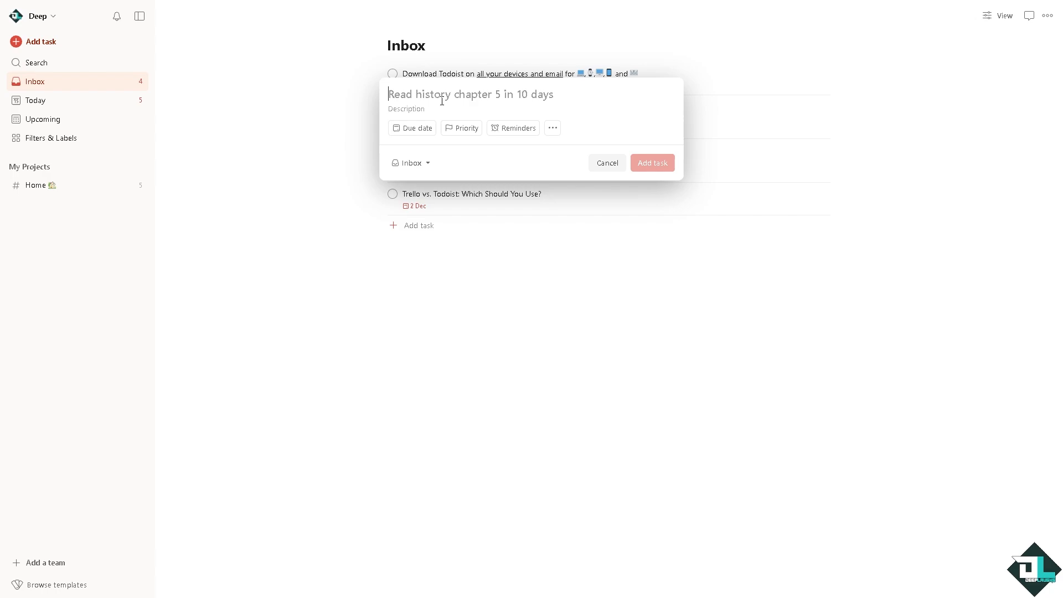
{"action": "type", "text": "Asana vs. Todoist: Which Task Management App Should You Choose?"}
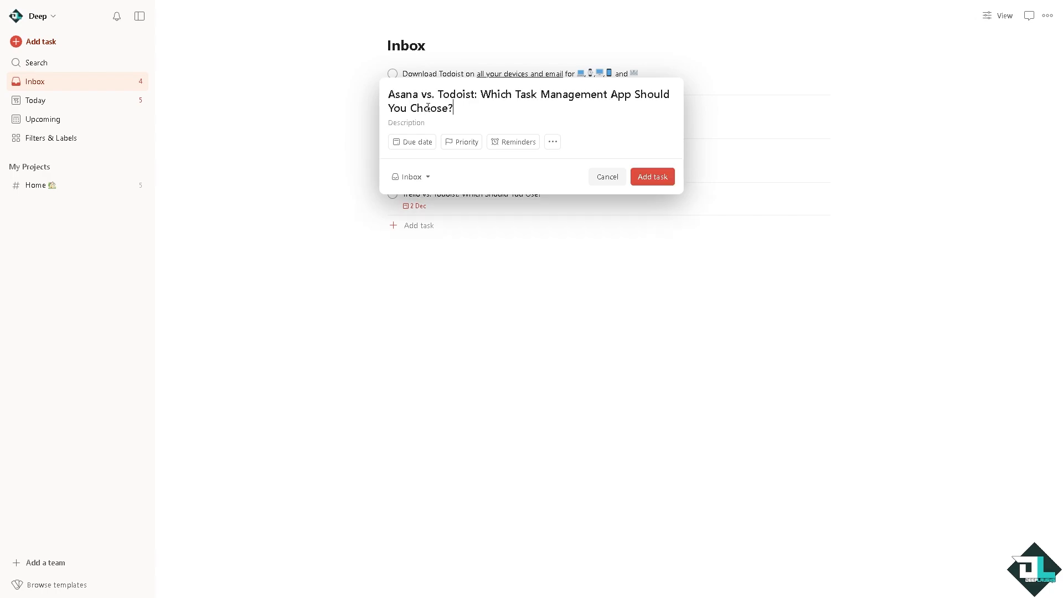
{"action": "left_click", "coordinate": [428, 145]}
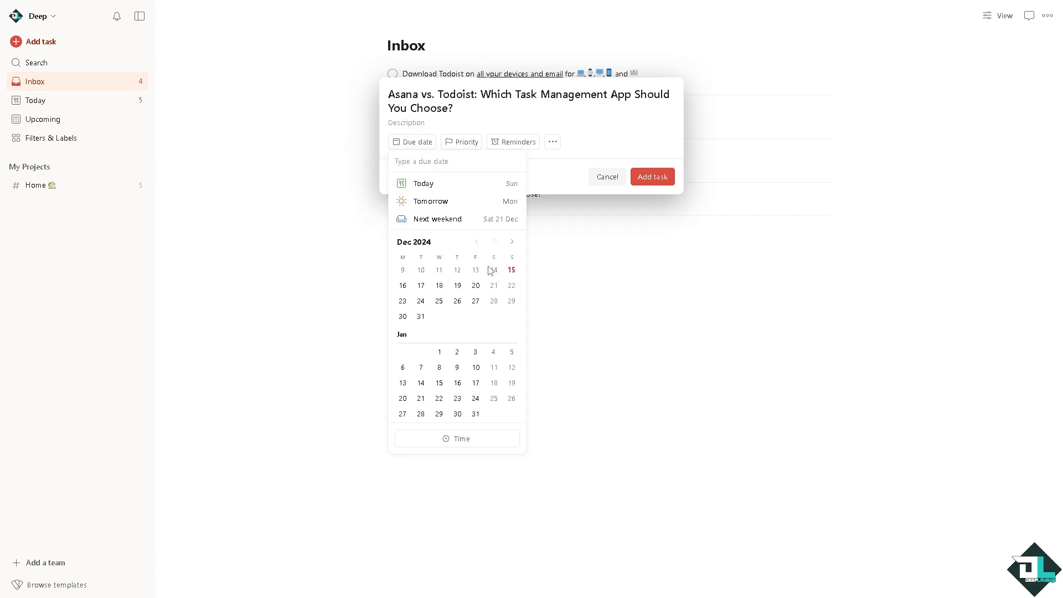
{"action": "left_click", "coordinate": [403, 317]}
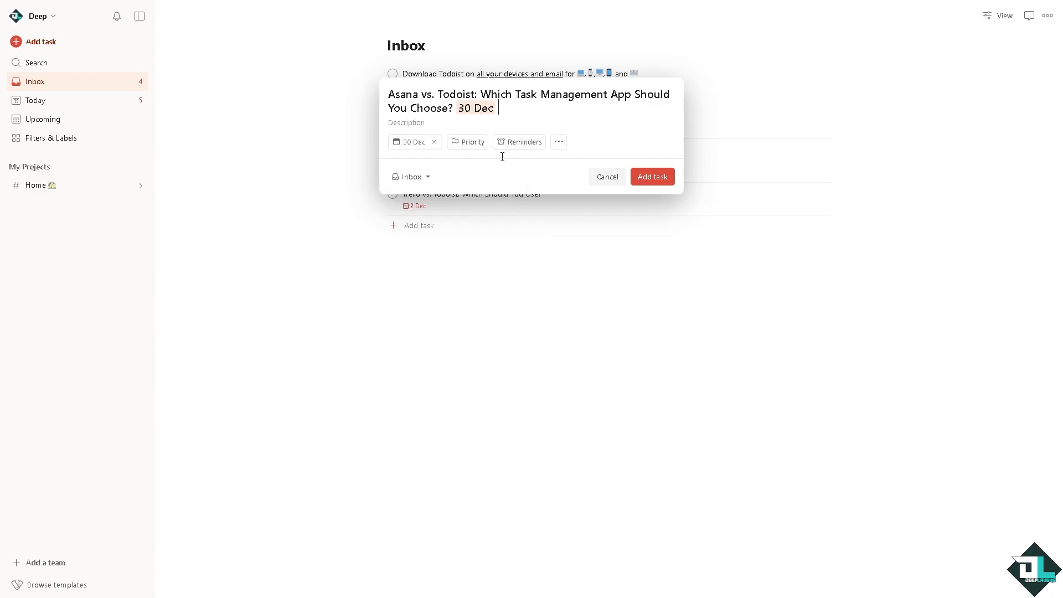
{"action": "left_click", "coordinate": [474, 145]}
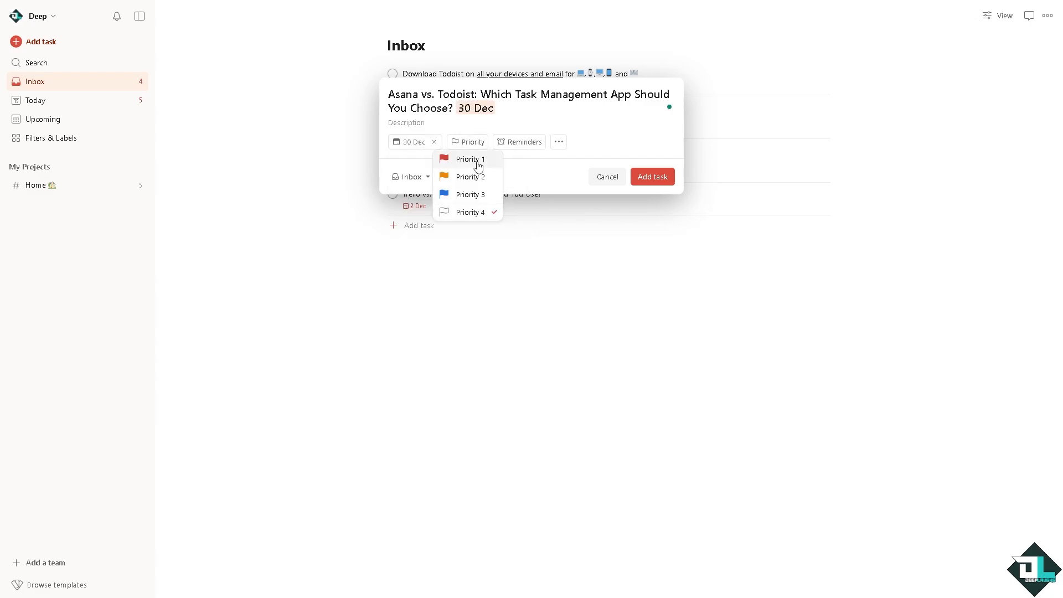
{"action": "left_click", "coordinate": [478, 165]}
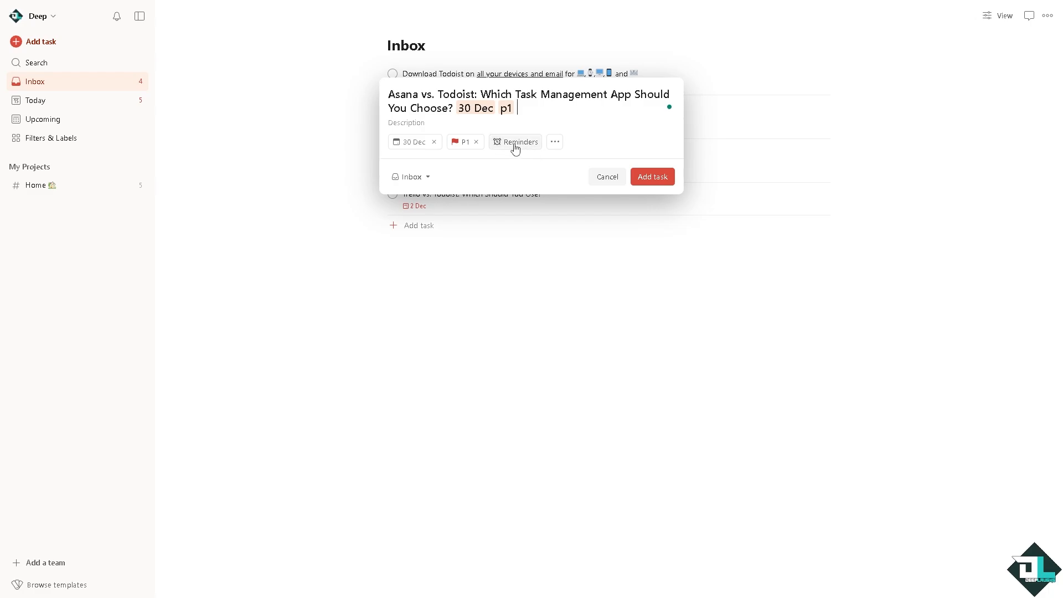
{"action": "left_click", "coordinate": [553, 142]}
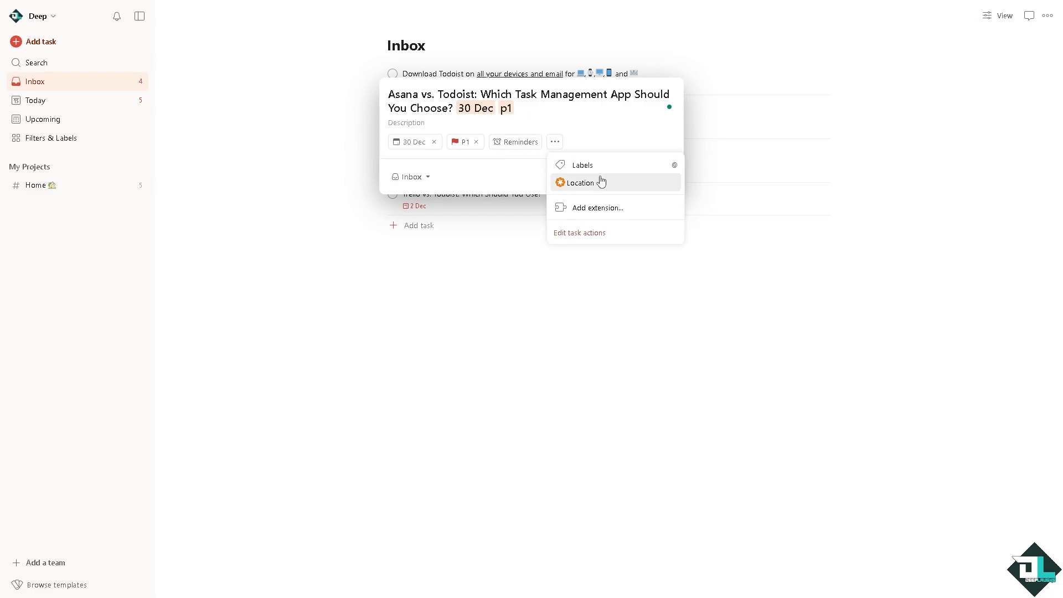
{"action": "left_click", "coordinate": [610, 215]}
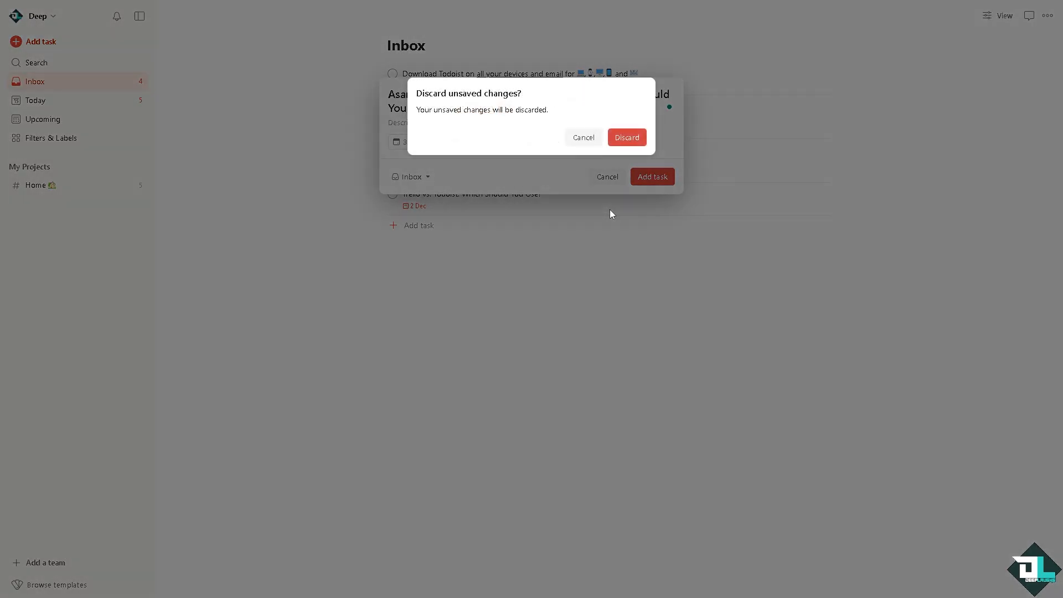
{"action": "left_click", "coordinate": [586, 139]}
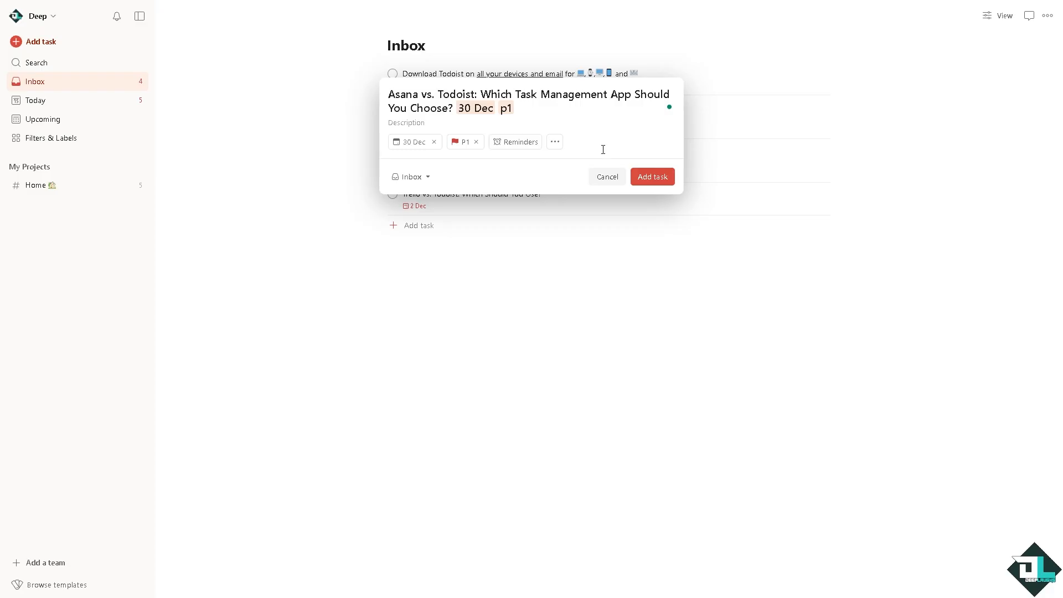
{"action": "left_click", "coordinate": [652, 177]}
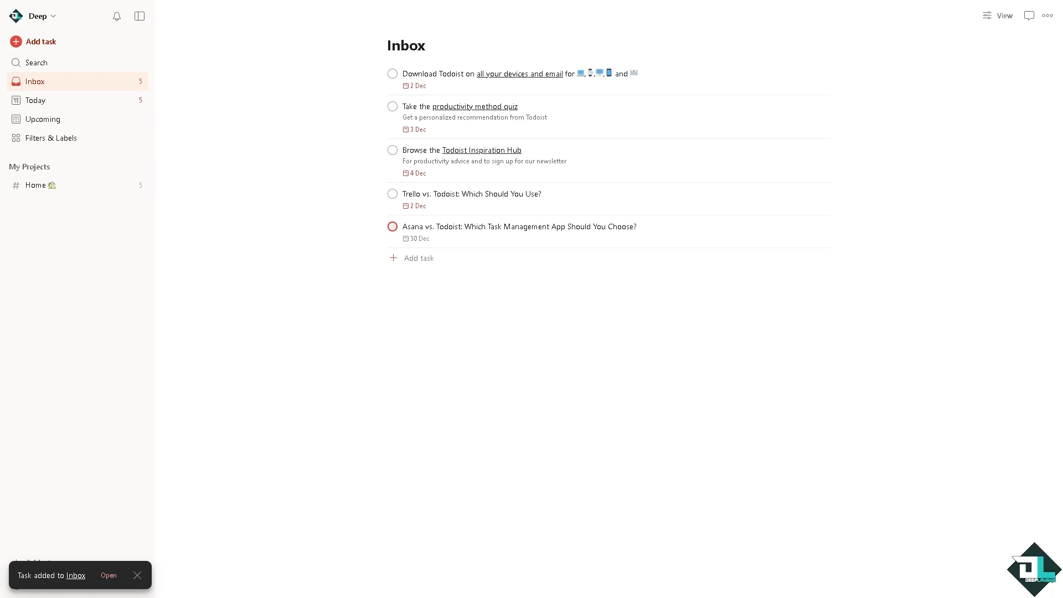
- Look over the Upcoming, Filters & Labels and Search areas, and hide the sidebar
{"action": "left_click", "coordinate": [49, 125]}
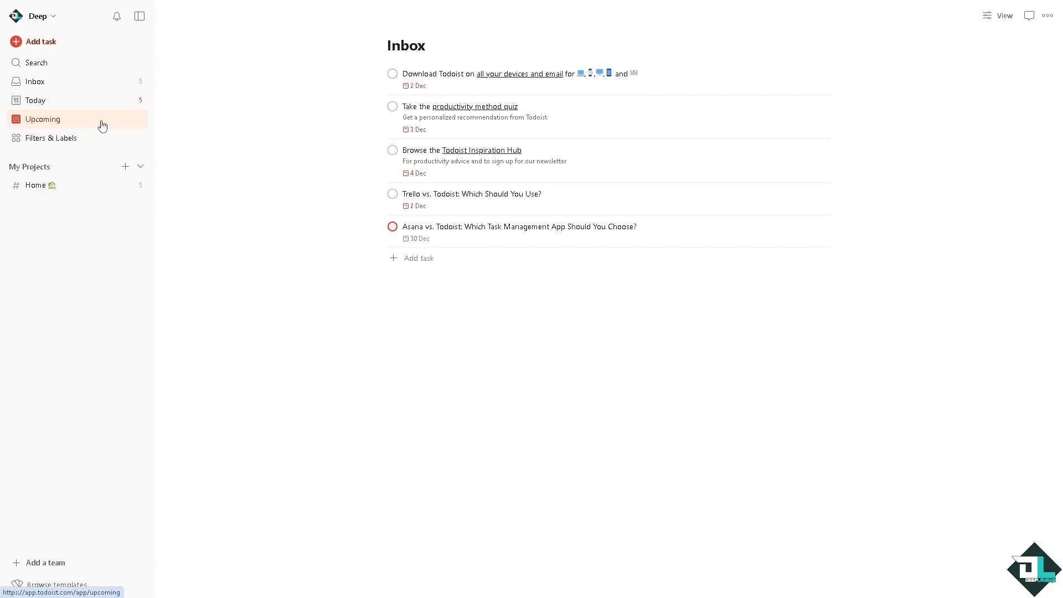
{"action": "left_click", "coordinate": [54, 142]}
{"action": "left_click", "coordinate": [45, 65]}
{"action": "left_click", "coordinate": [139, 16]}
{"action": "left_click", "coordinate": [139, 17]}
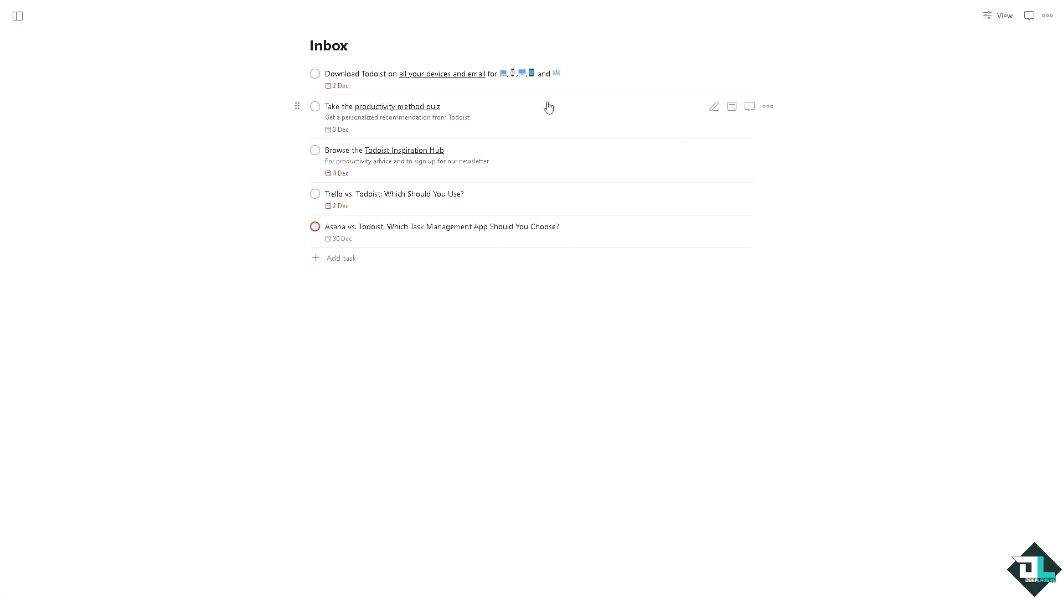
- Post the comment "Asana vs. Todoist: Which Task Management App Should You Choose?" on the productivity method quiz task and return to the Inbox
{"action": "left_click", "coordinate": [750, 108]}
{"action": "type", "text": "Asana vs. Todoist: Which Task Management App Should You Choose?"}
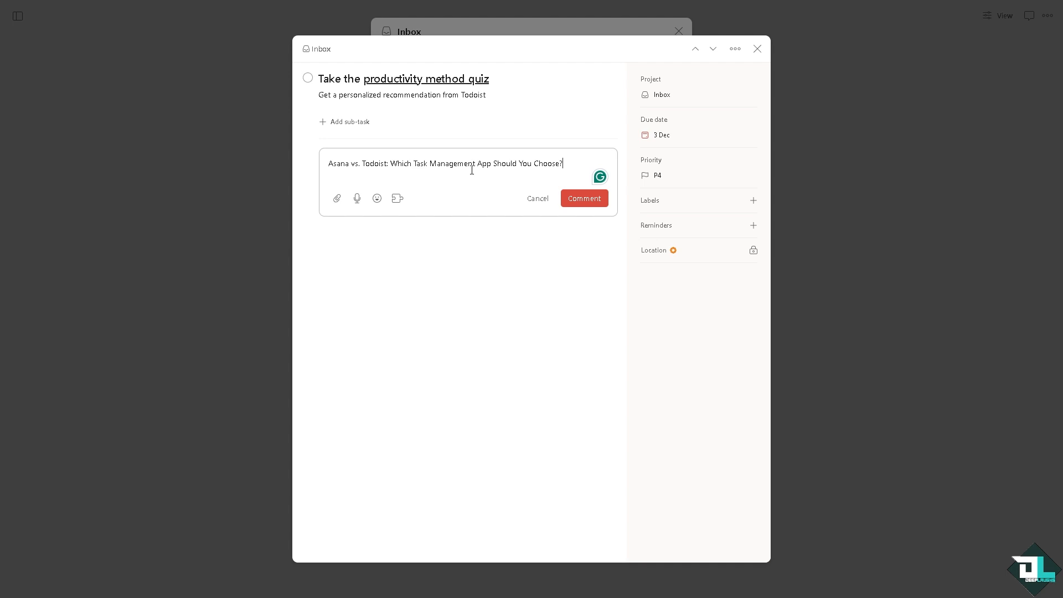
{"action": "left_click", "coordinate": [587, 202]}
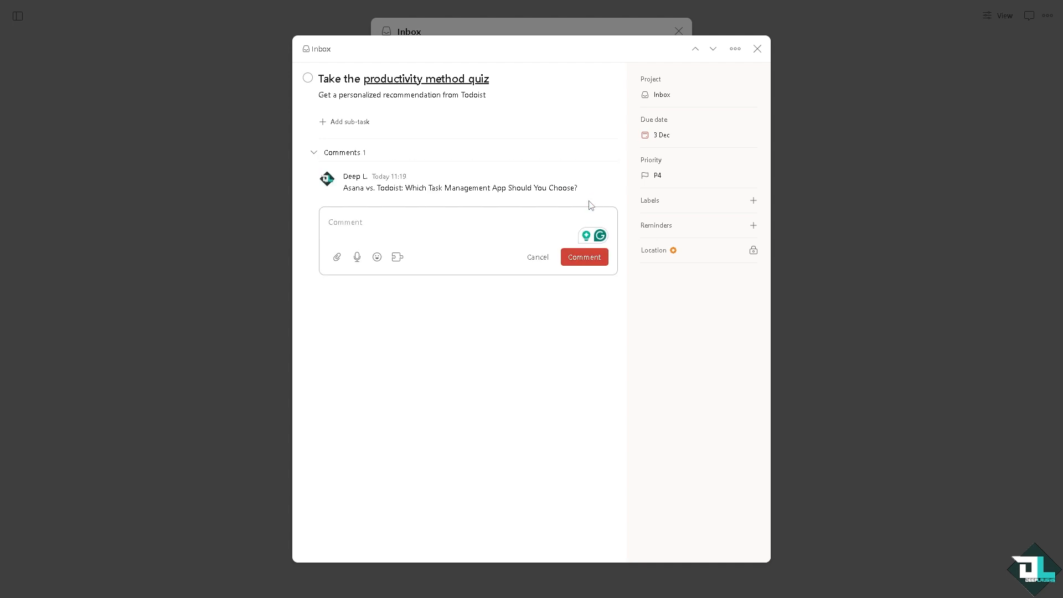
{"action": "left_click", "coordinate": [757, 50]}
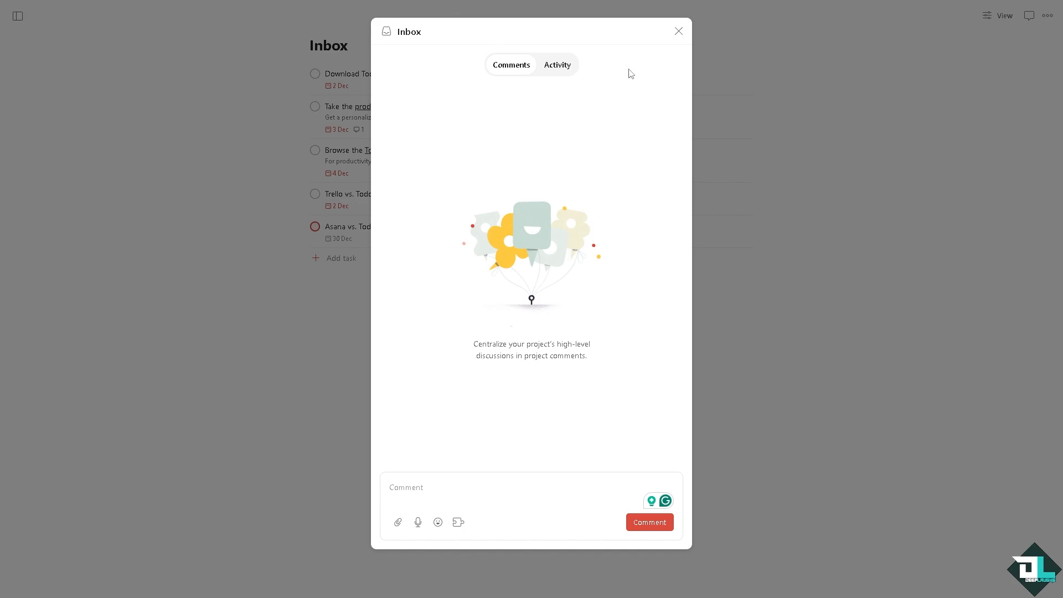
{"action": "left_click", "coordinate": [679, 32]}
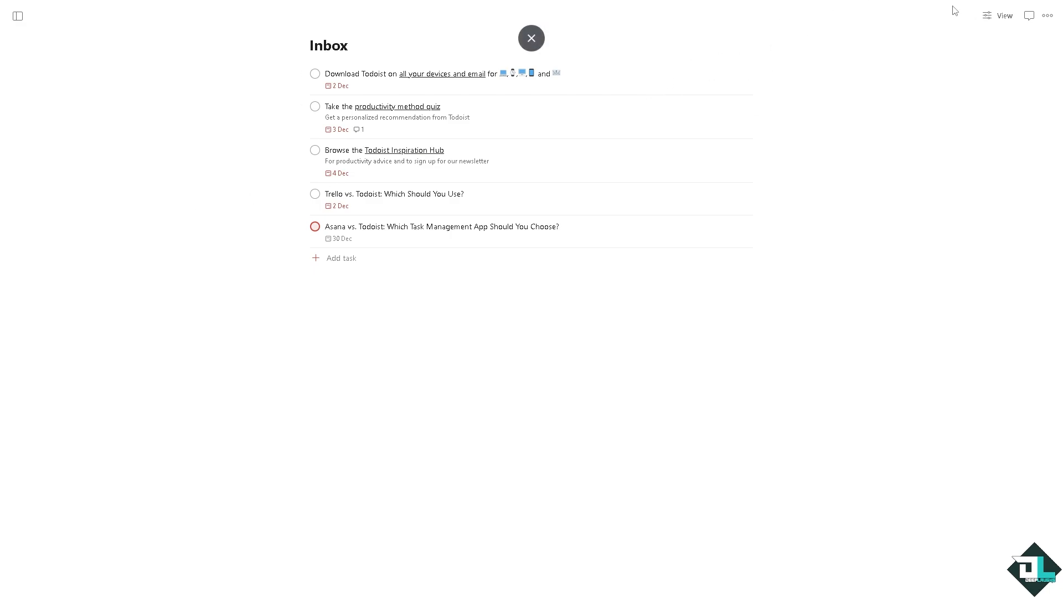
- View the Inbox's additional project actions and switch its layout to Board
{"action": "left_click", "coordinate": [1047, 16]}
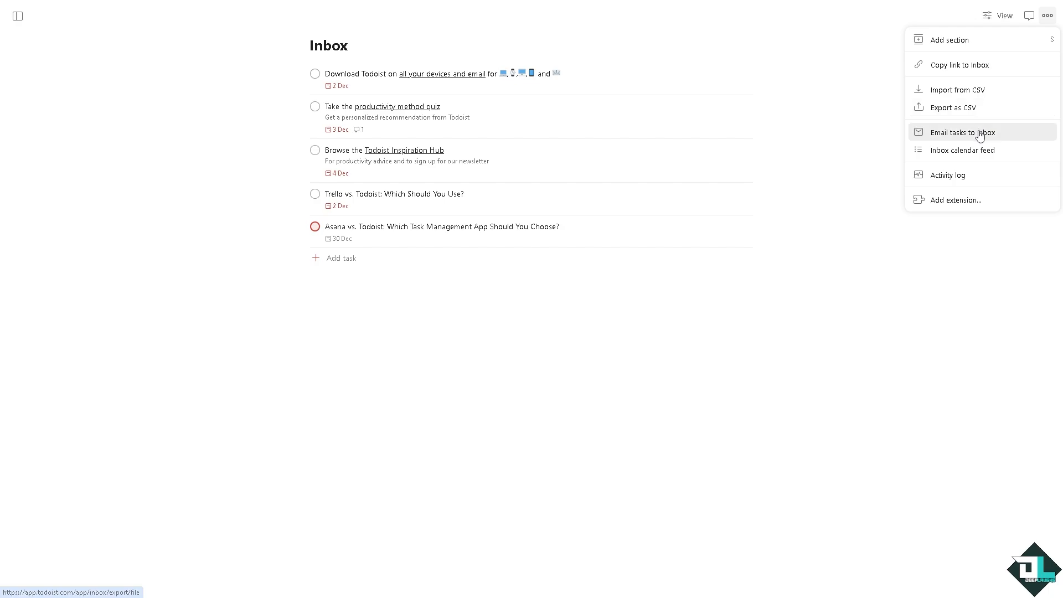
{"action": "left_click", "coordinate": [872, 123]}
{"action": "left_click", "coordinate": [1000, 15]}
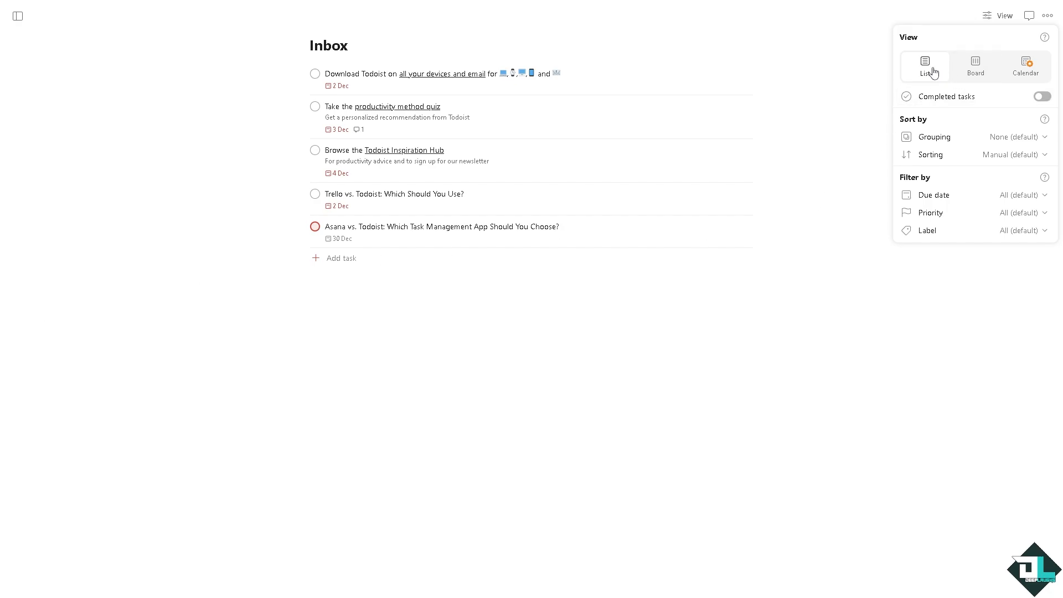
{"action": "left_click", "coordinate": [977, 69]}
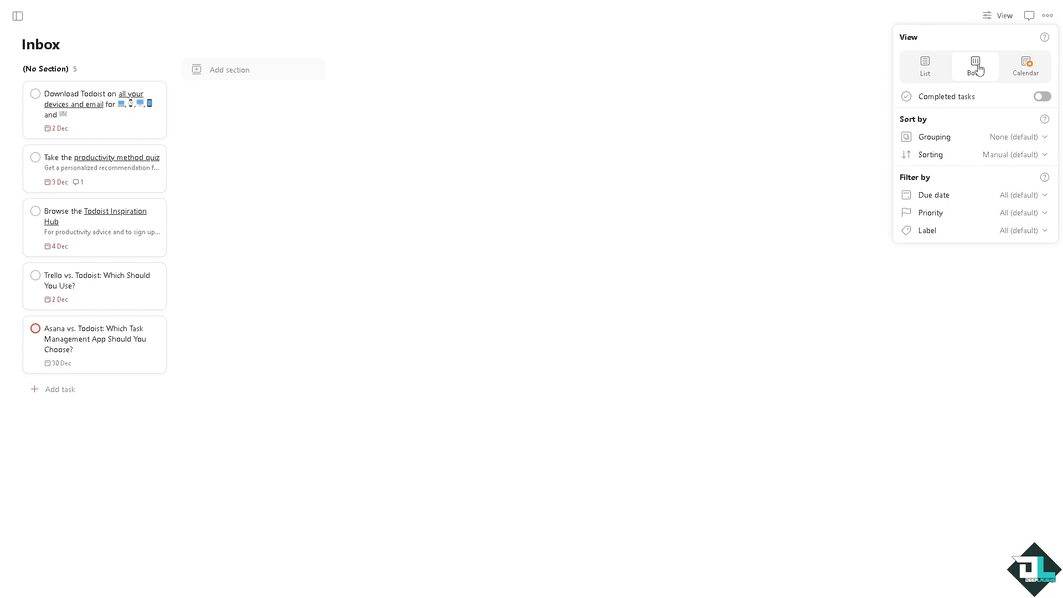
- Try the Calendar layout for the Inbox, dismiss the Pro upgrade offer, and show the sidebar again
{"action": "left_click", "coordinate": [1027, 69]}
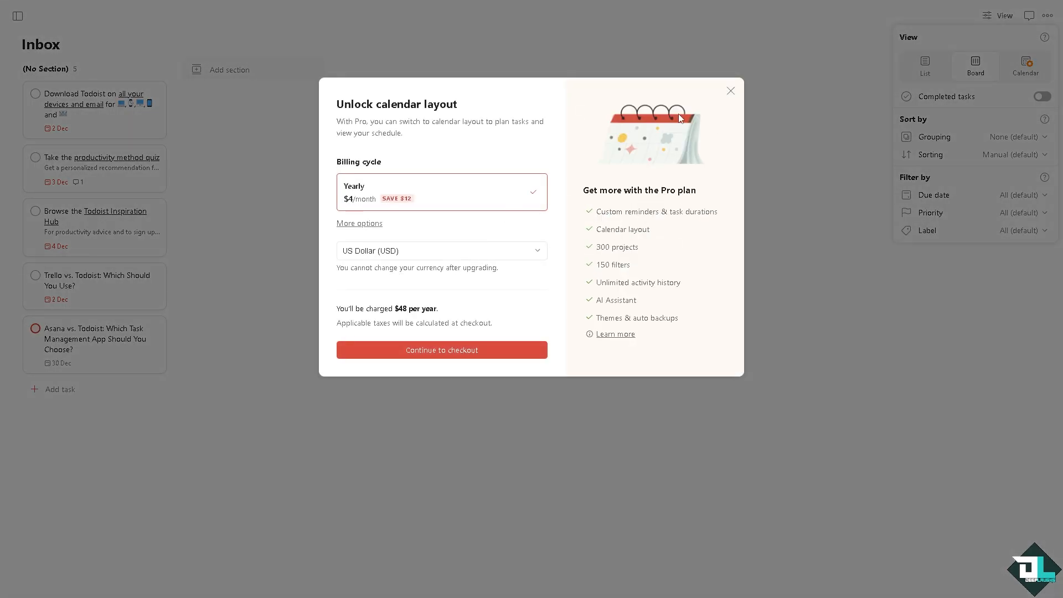
{"action": "left_click", "coordinate": [731, 93]}
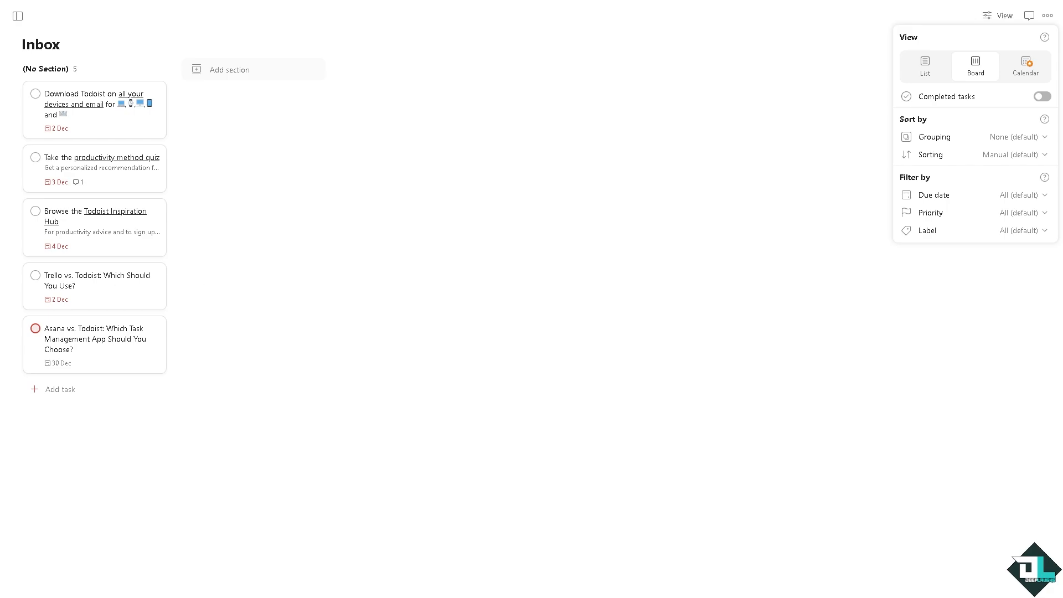
{"action": "left_click", "coordinate": [434, 208]}
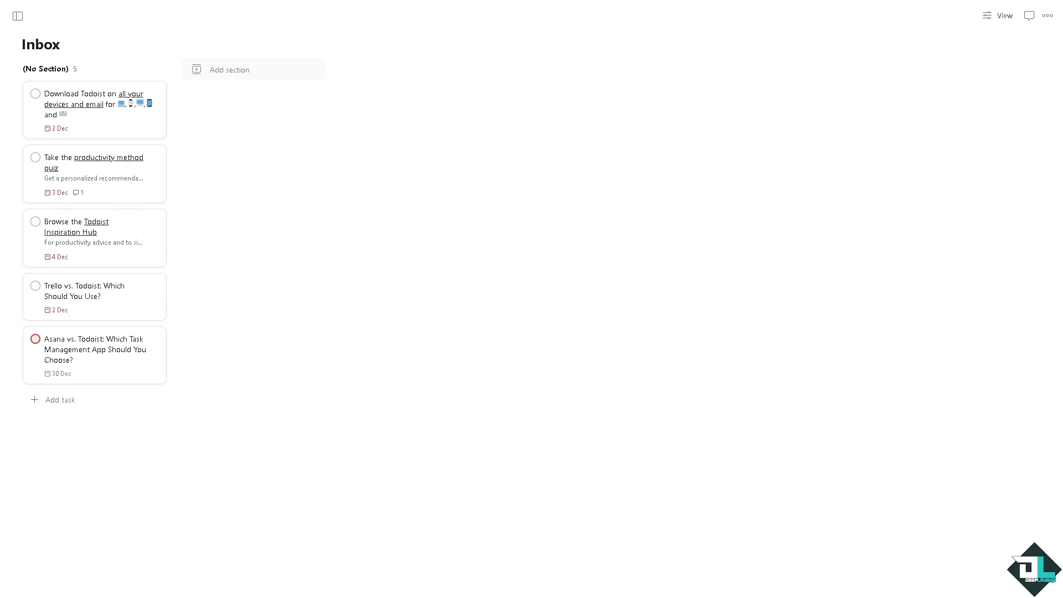
{"action": "left_click", "coordinate": [18, 16]}
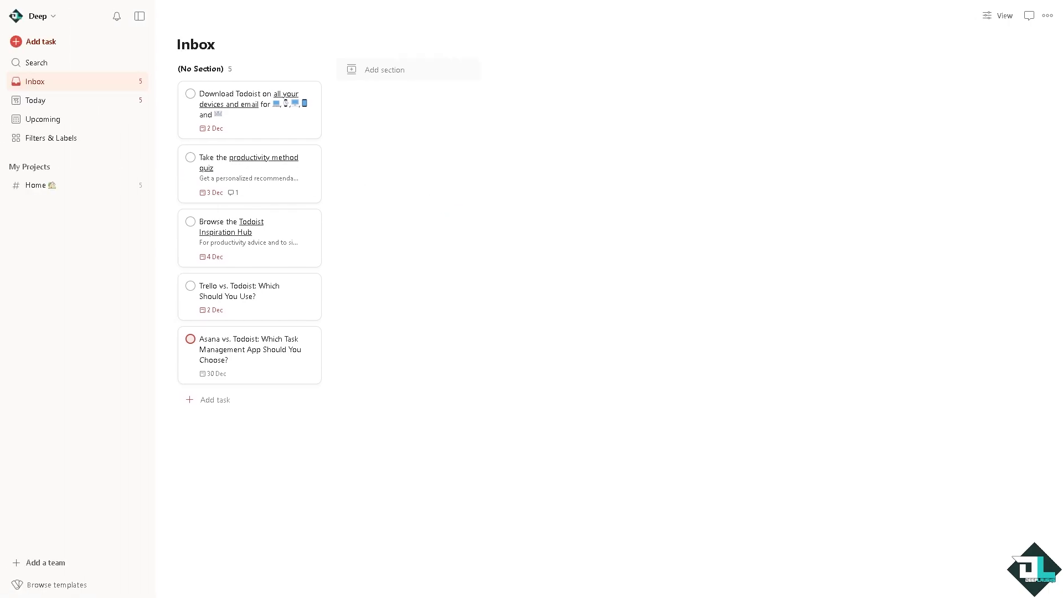